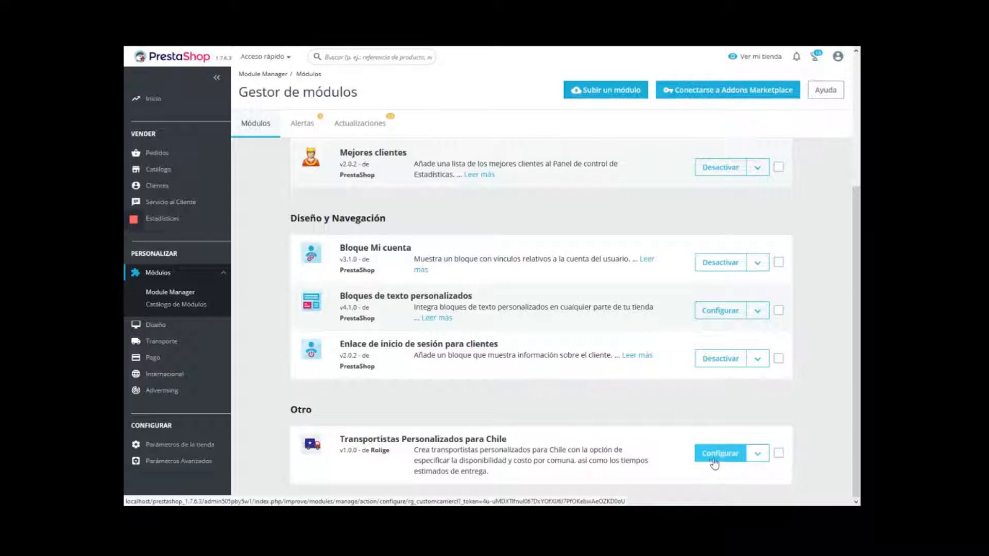
# Step: Open the configuration of the Transportistas Personalizados para Chile module and normalize the registered customer addresses
pyautogui.click(713, 460)
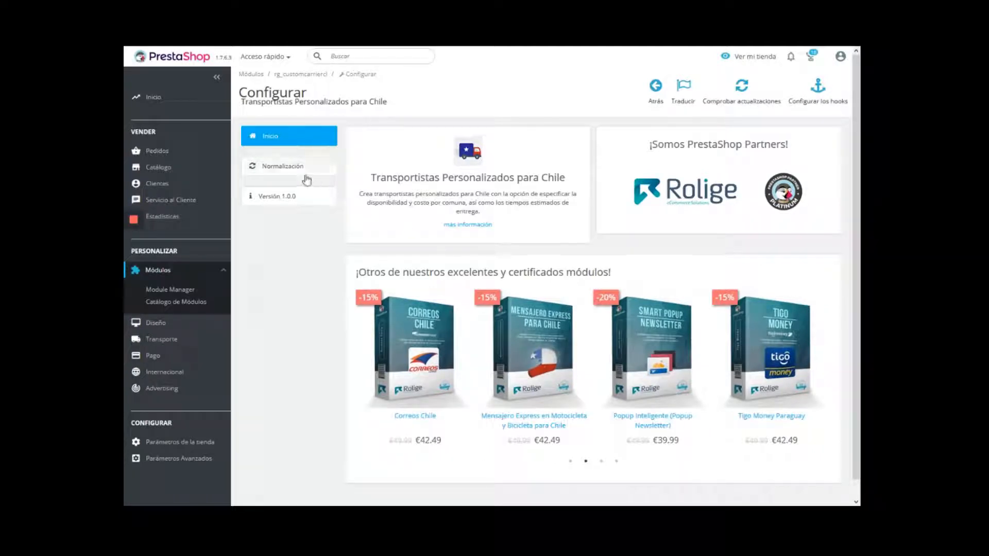
pyautogui.click(285, 167)
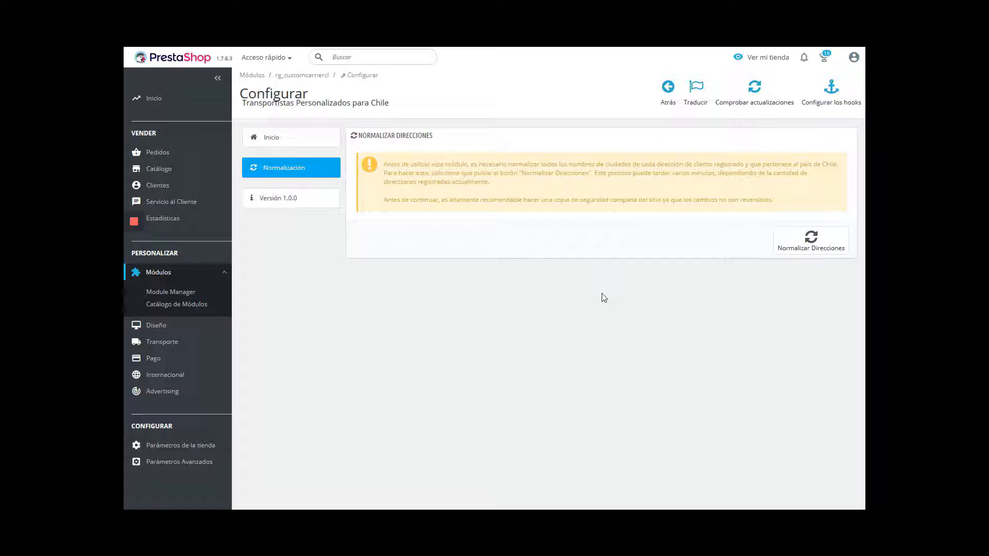
pyautogui.click(801, 247)
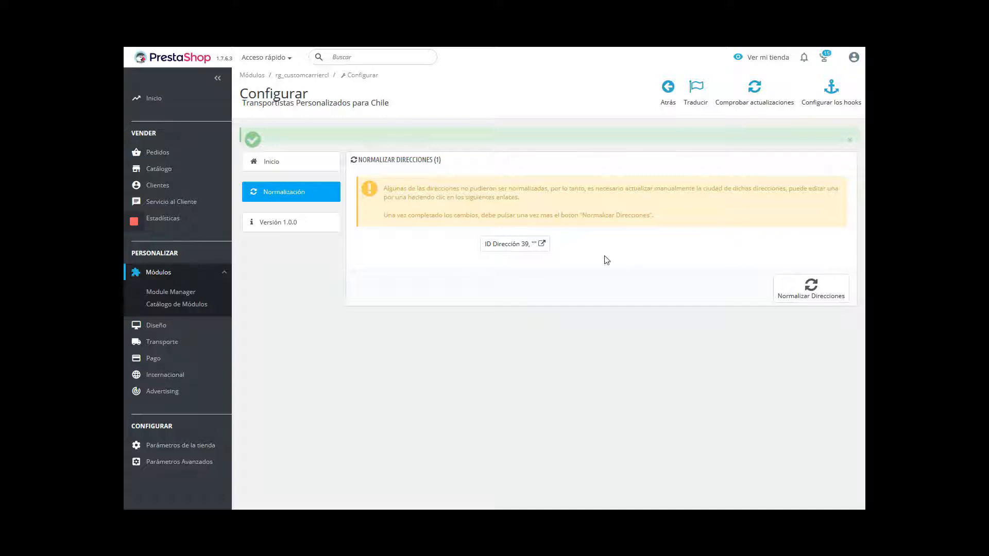
# Step: Edit the customer address that could not be normalized, set its city to El Bosque and save it
pyautogui.click(508, 245)
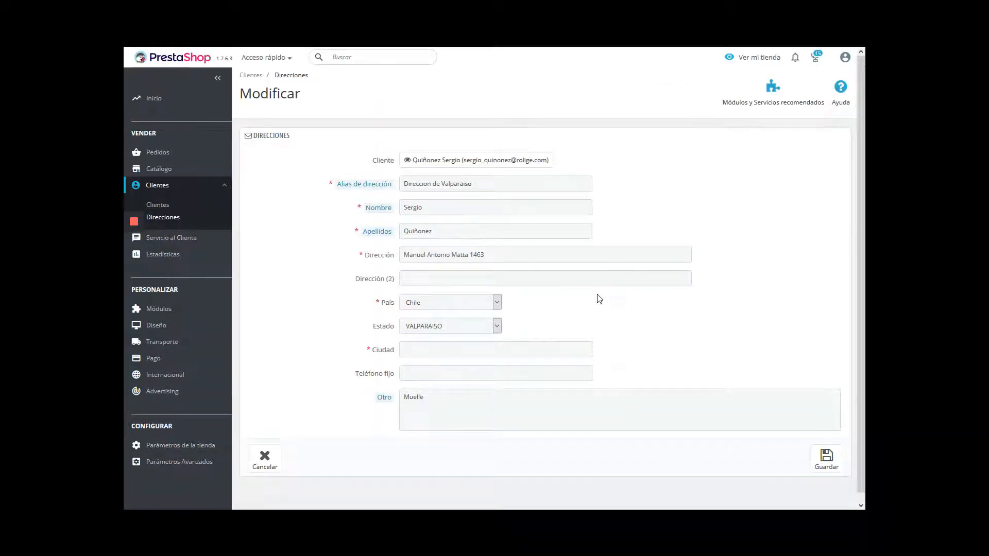
pyautogui.click(558, 345)
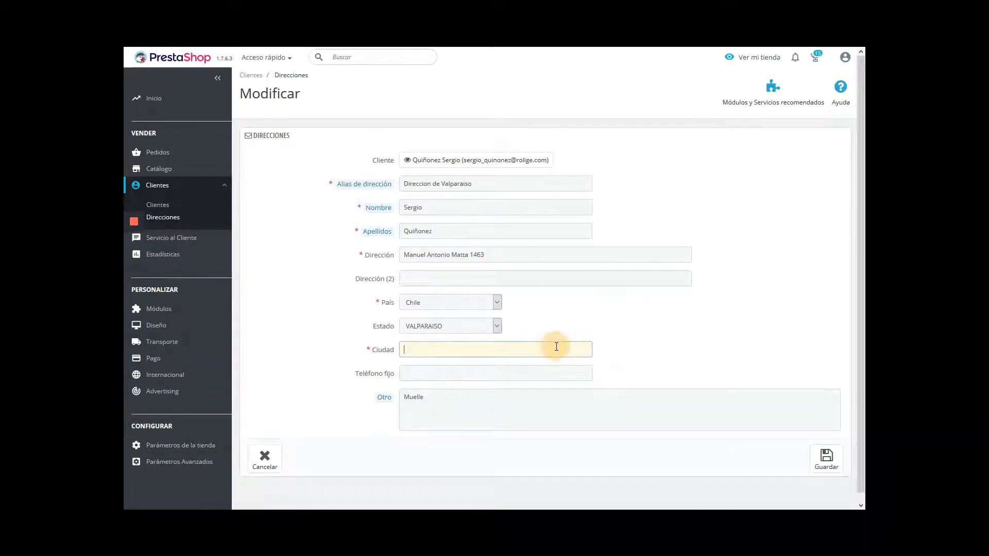
pyautogui.write('El bos')
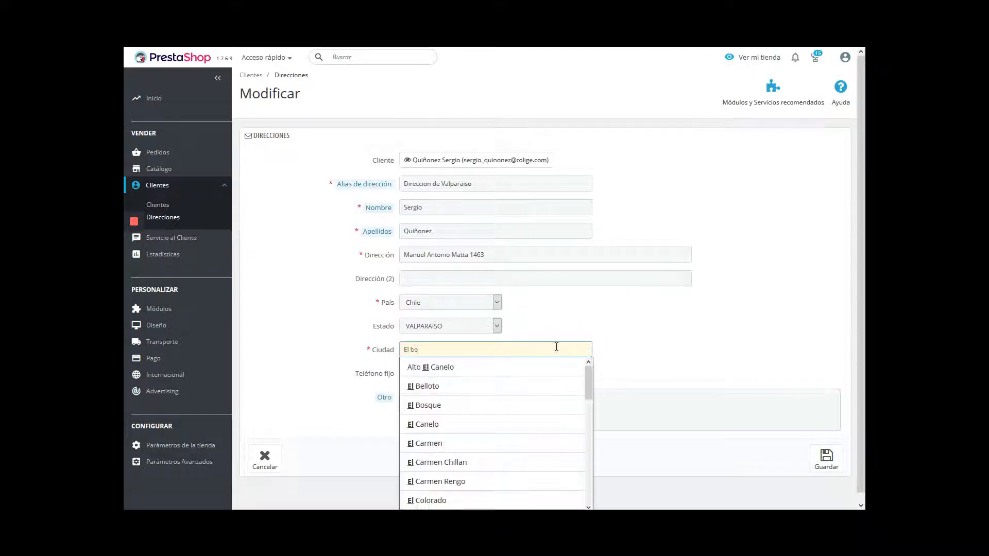
pyautogui.click(523, 369)
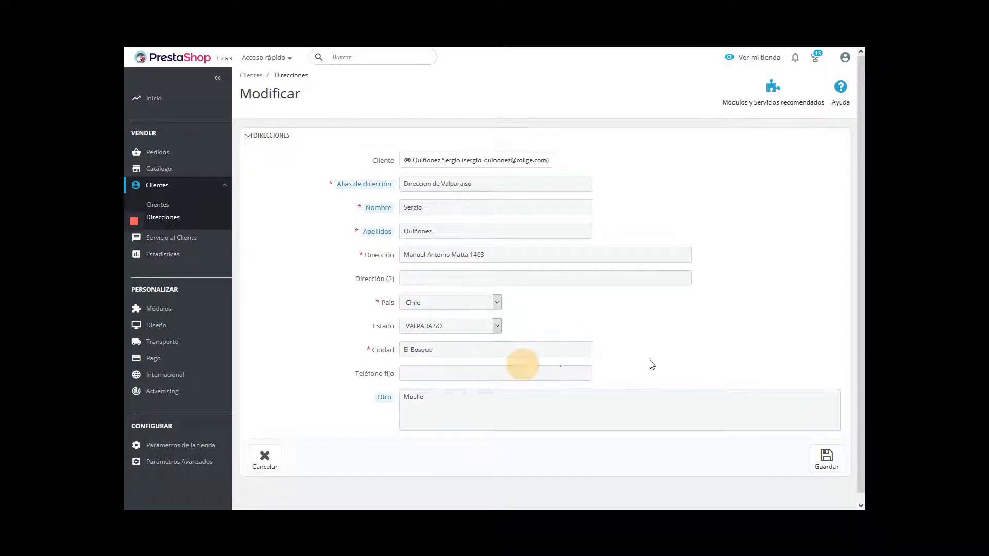
pyautogui.click(826, 466)
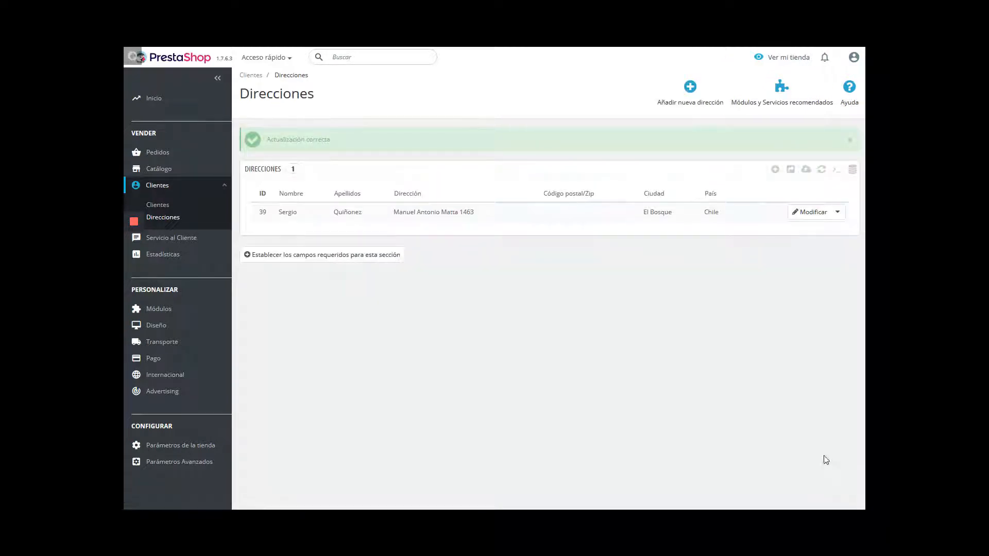
# Step: Return to the module's normalization page and run the address normalization again
pyautogui.click(186, 54)
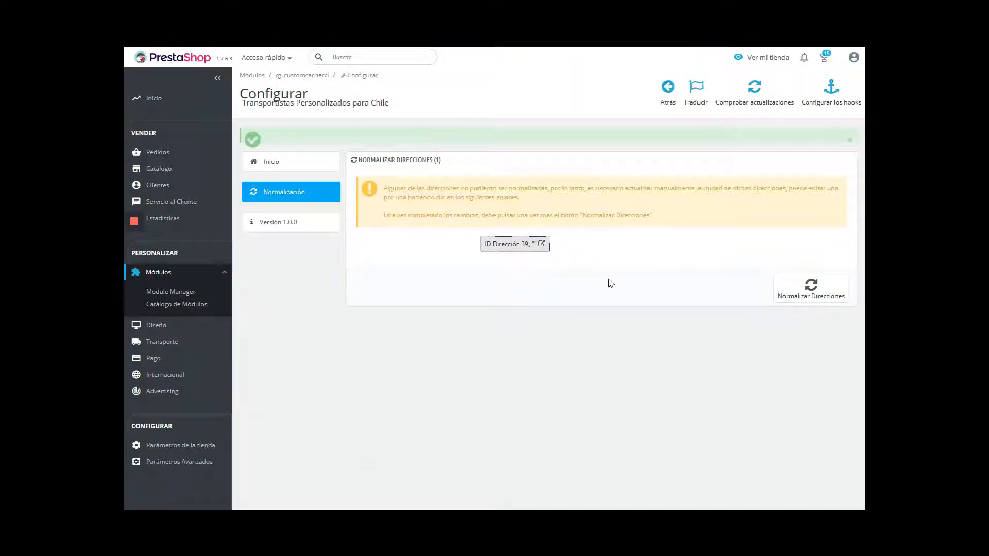
pyautogui.click(816, 294)
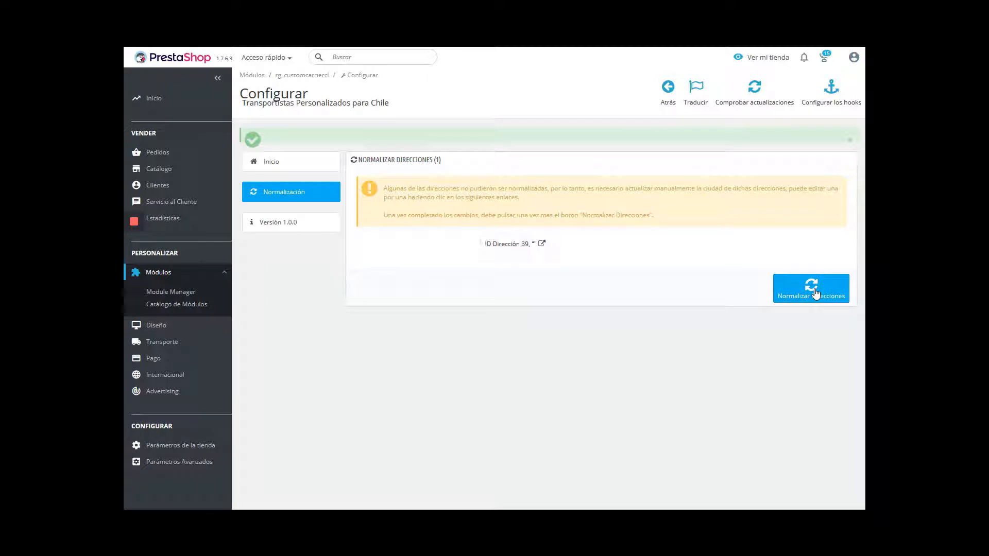
pyautogui.click(815, 293)
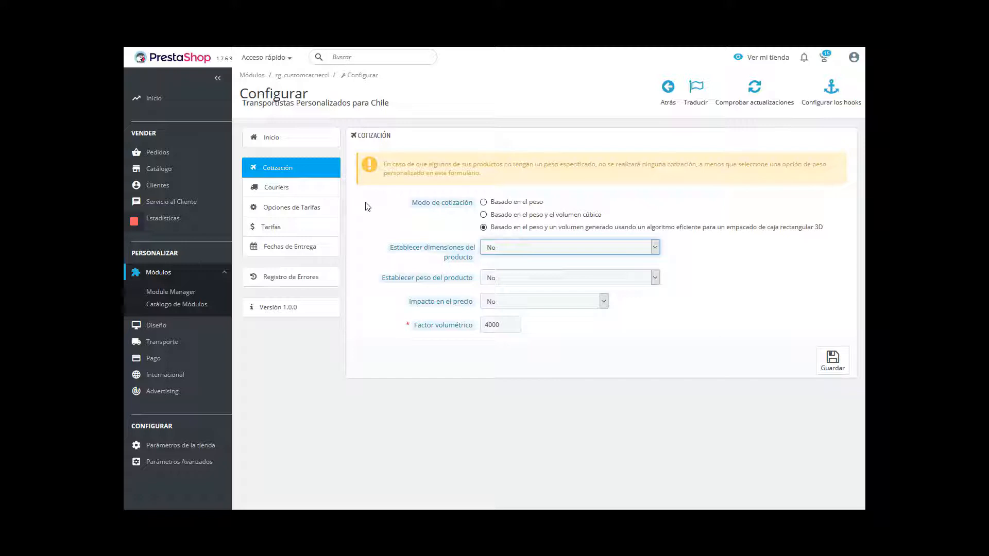
# Step: Switch the quotation mode through the weight and cubic-volume options and back to weight with 3D rectangular box packing
pyautogui.moveTo(419, 205)
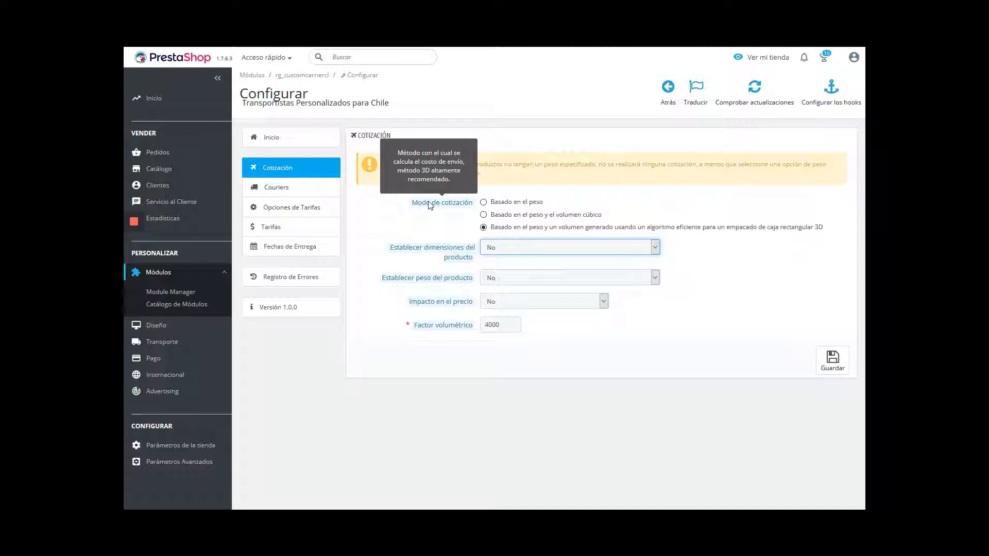
pyautogui.click(511, 204)
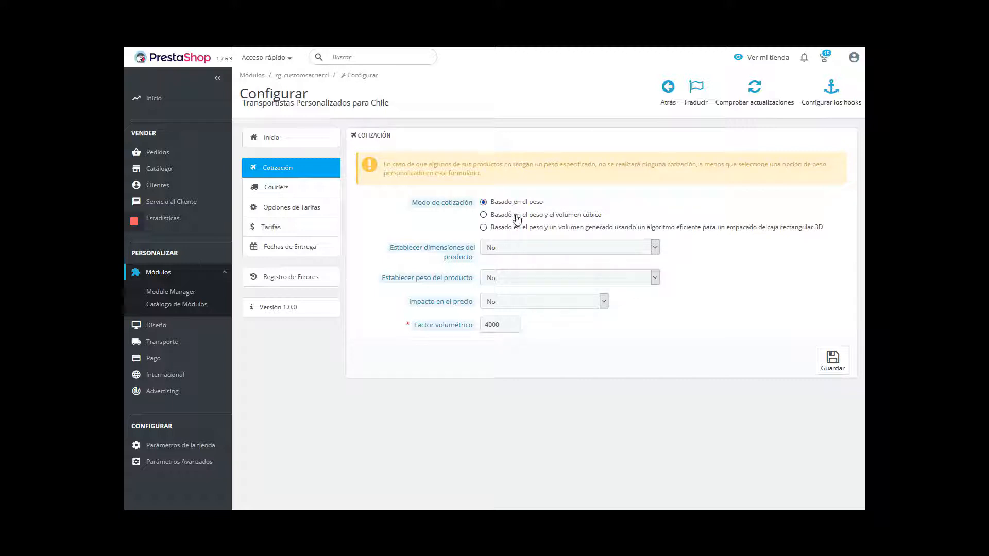
pyautogui.click(517, 217)
pyautogui.click(519, 228)
# Step: Apply predefined product dimensions when the product's are smaller than specified, with width, height and length each 1 cm
pyautogui.moveTo(452, 250)
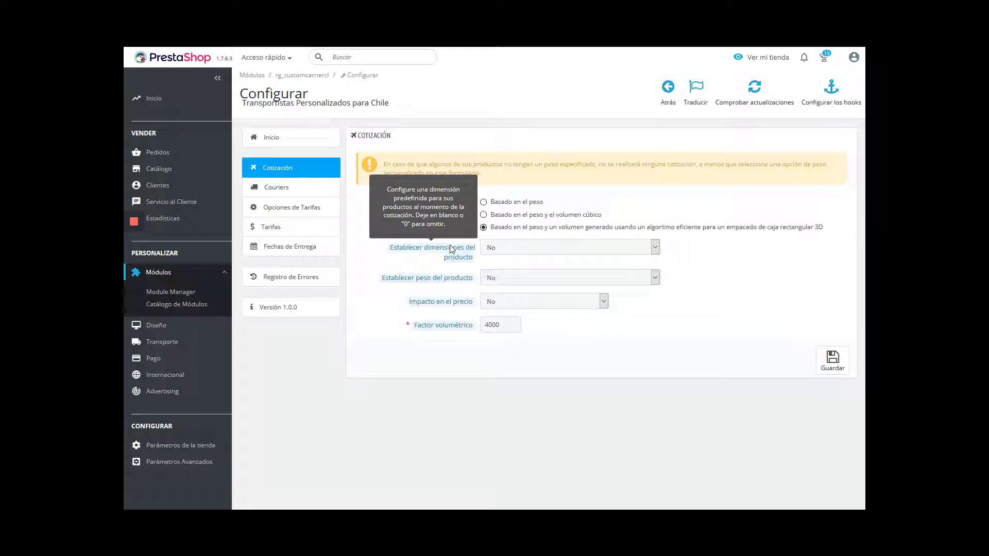
pyautogui.click(507, 250)
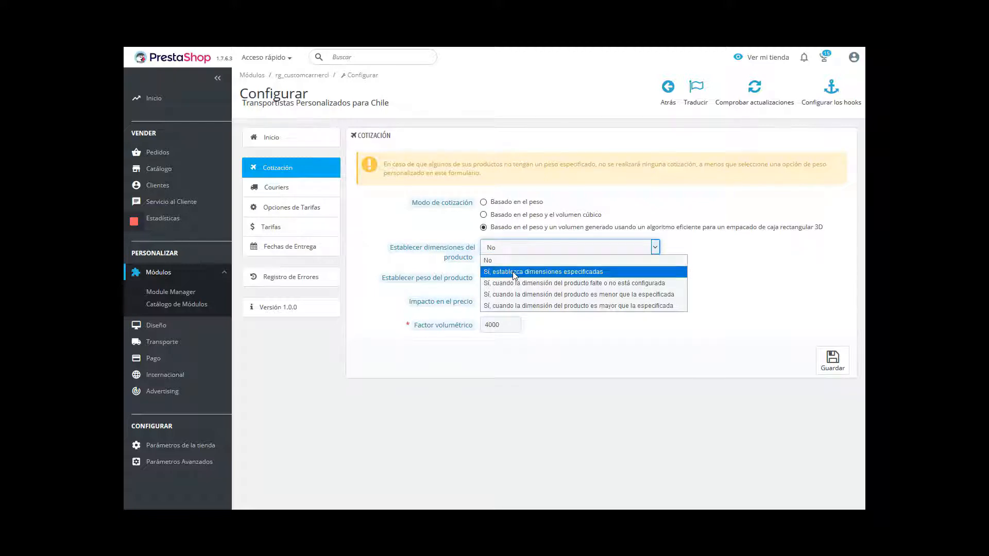
pyautogui.click(517, 298)
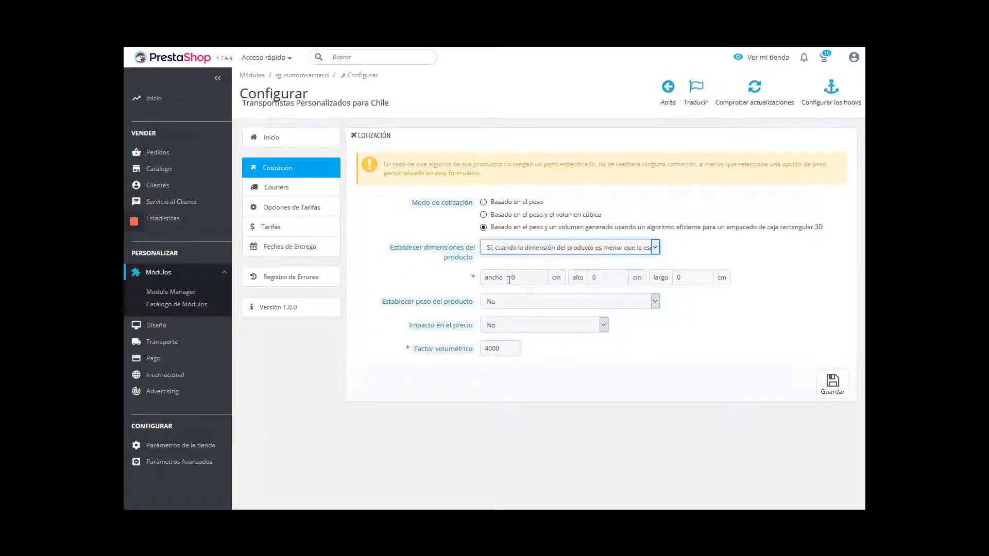
pyautogui.click(513, 278)
pyautogui.write('1')
pyautogui.click(592, 278)
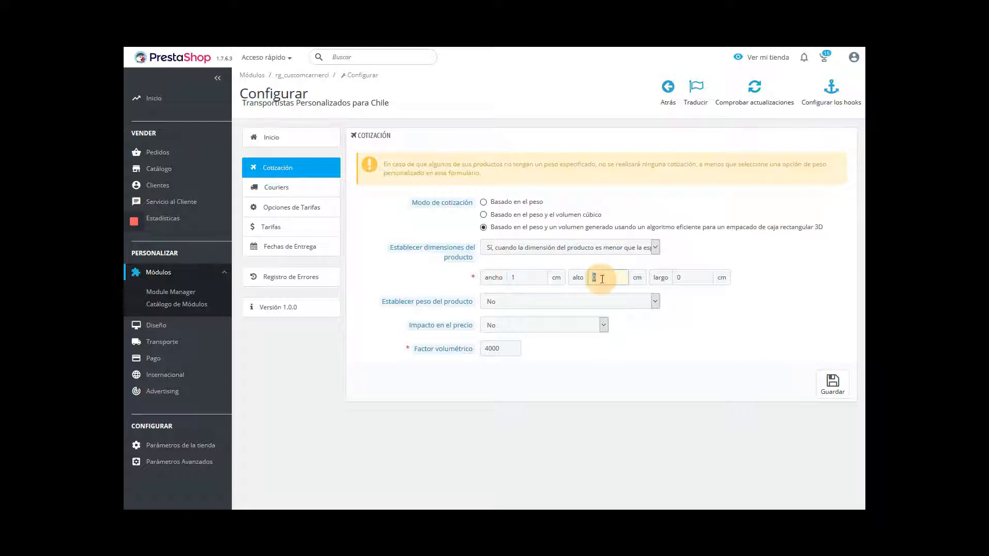
pyautogui.write('1')
pyautogui.click(679, 278)
pyautogui.write('1')
pyautogui.click(678, 265)
# Step: Apply a predefined product weight of 1 kg when the product's weight is less than specified
pyautogui.moveTo(441, 304)
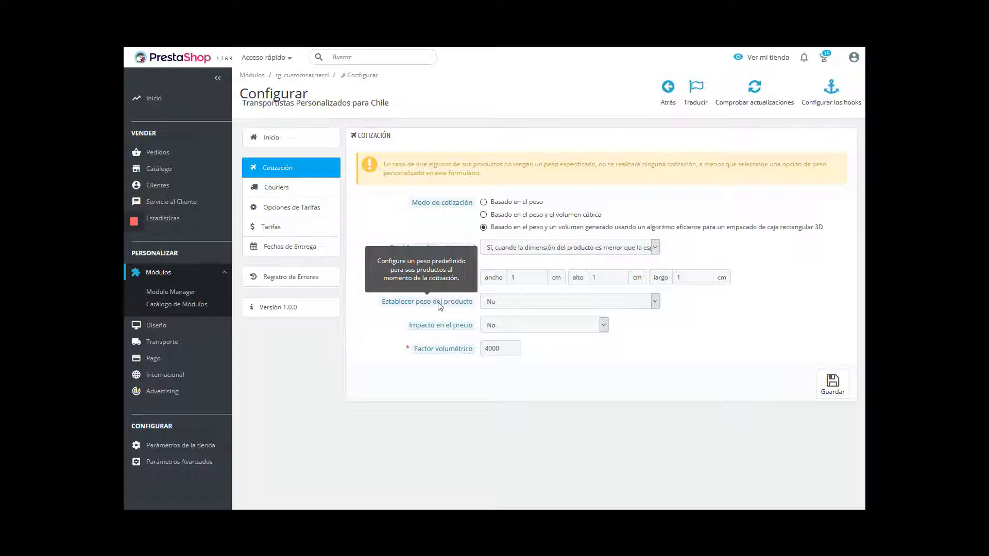
pyautogui.click(501, 301)
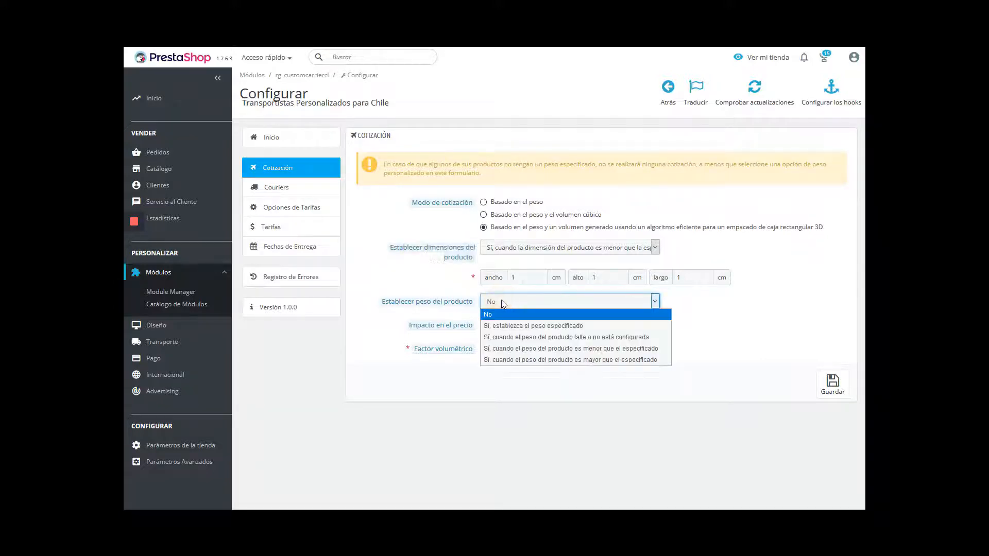
pyautogui.click(507, 348)
pyautogui.doubleClick(486, 324)
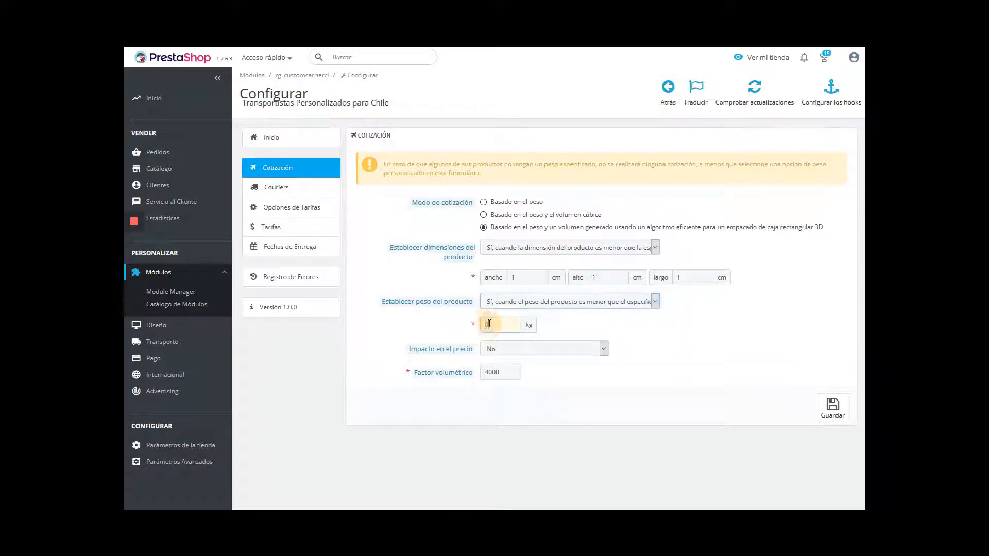
pyautogui.write('1')
pyautogui.click(456, 331)
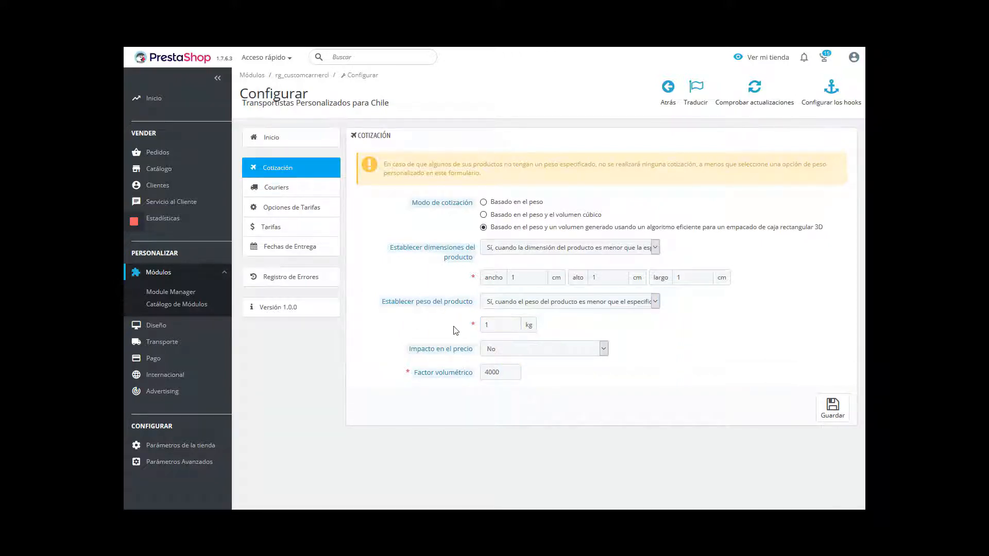
# Step: Set the price impact to Aumentar (Porcentaje) with 7% and save the quotation settings
pyautogui.moveTo(447, 351)
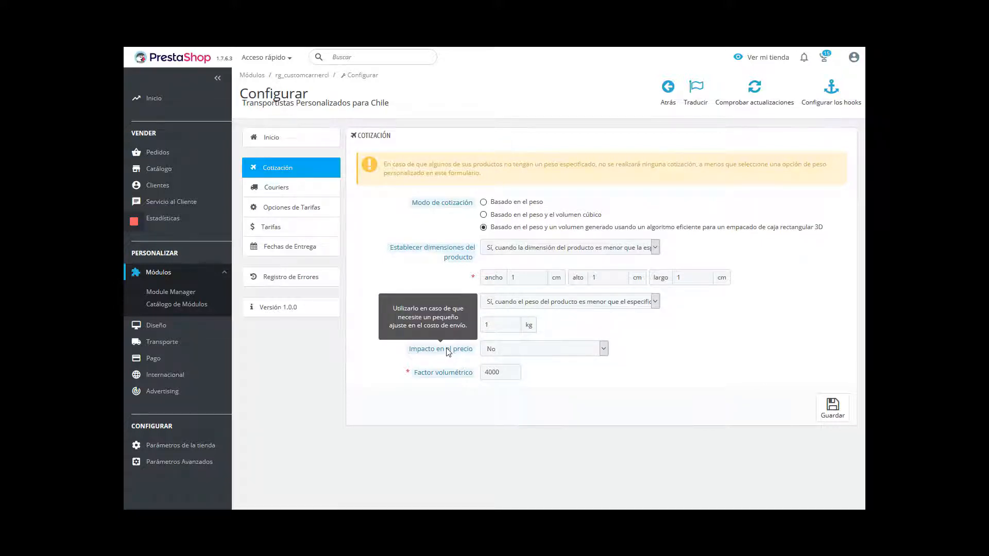
pyautogui.click(506, 349)
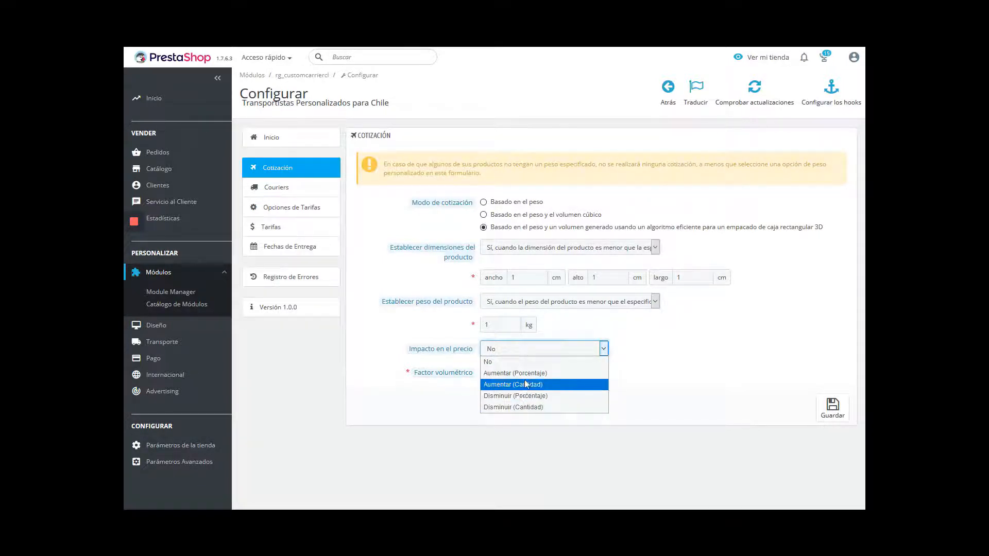
pyautogui.click(495, 370)
pyautogui.doubleClick(485, 372)
pyautogui.write('7')
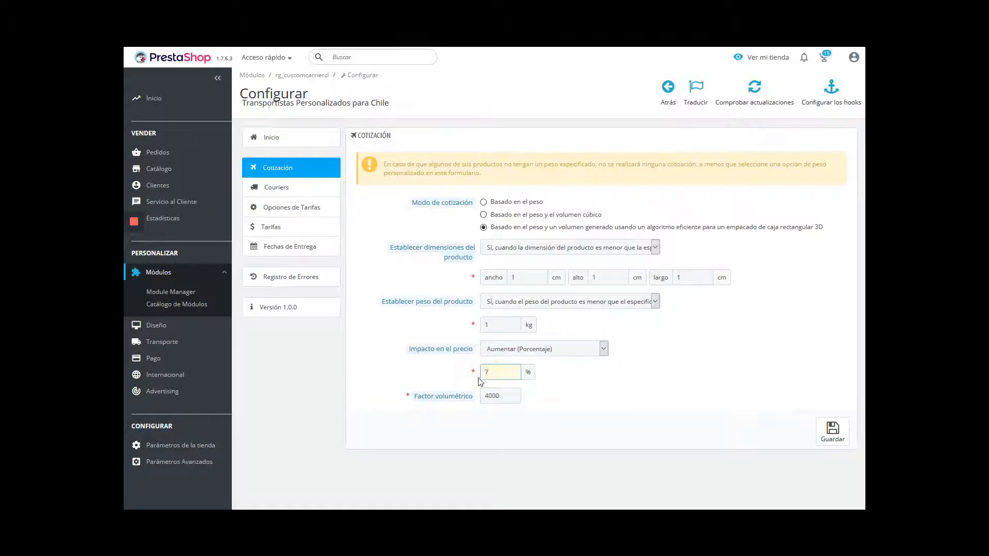
pyautogui.moveTo(454, 398)
pyautogui.click(829, 437)
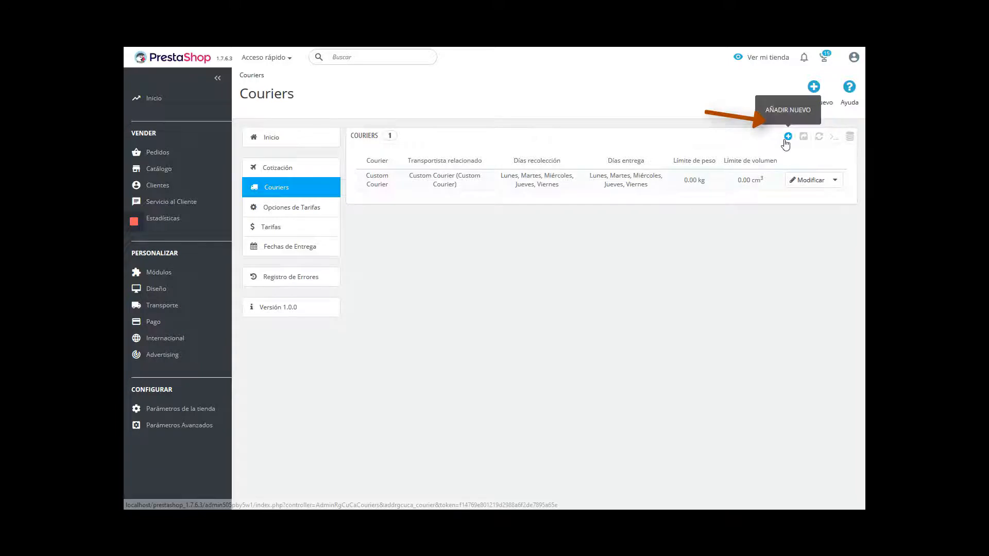
pyautogui.click(834, 179)
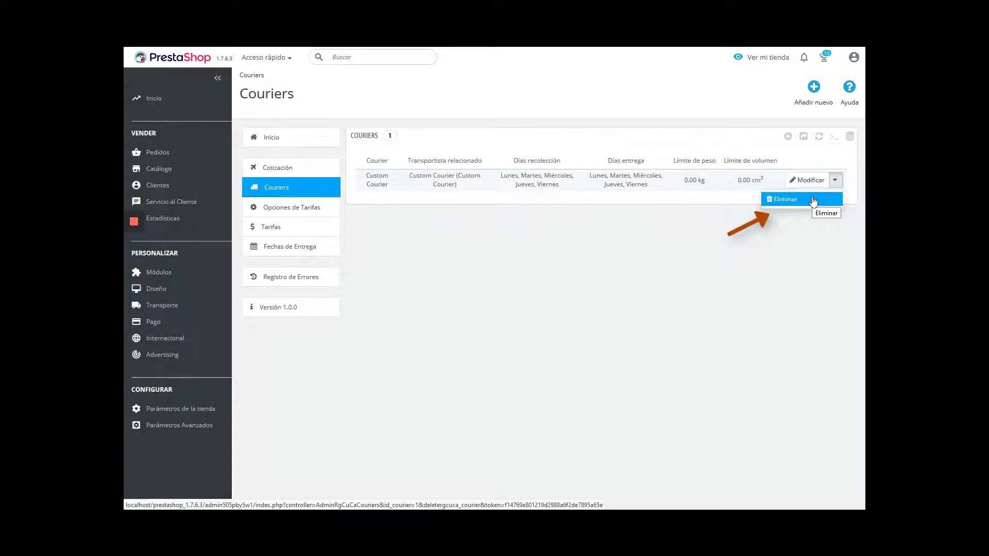
pyautogui.click(399, 194)
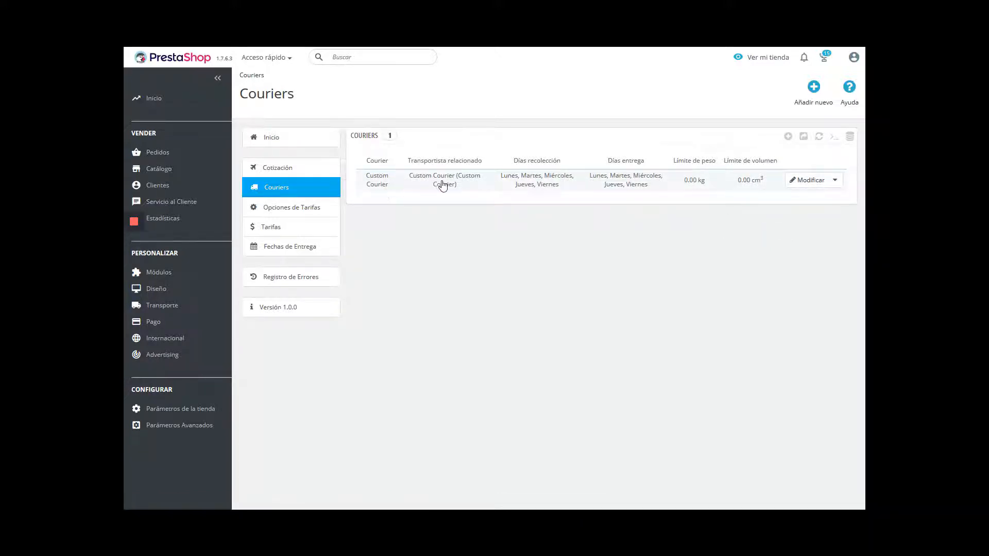
# Step: Add a new courier named Rolige Service and exclude Lunes and Martes from its collection days
pyautogui.click(786, 139)
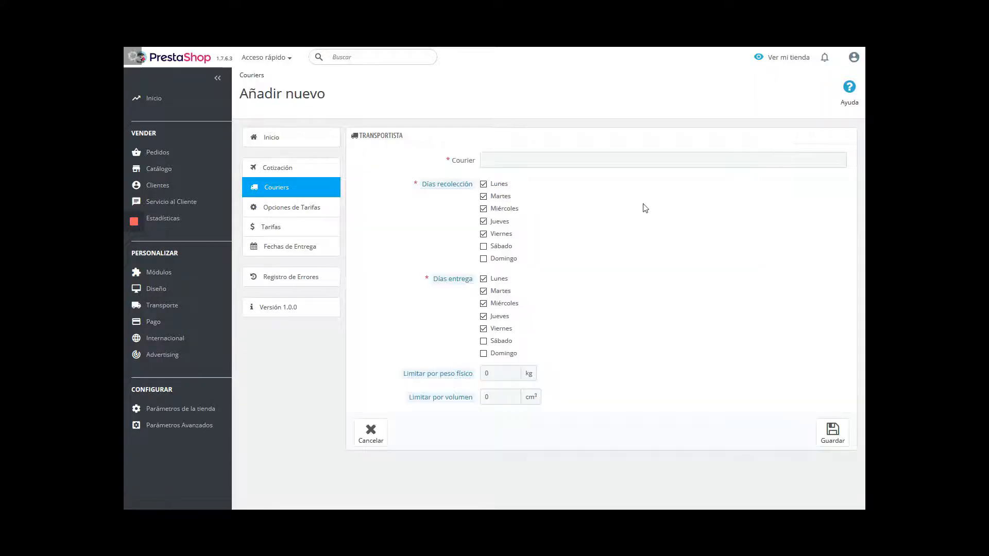
pyautogui.click(513, 161)
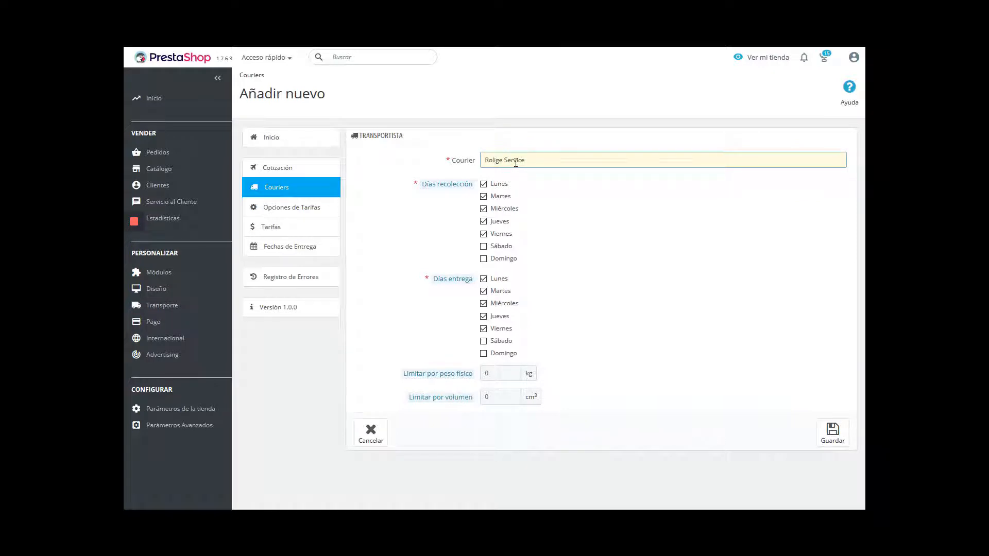
pyautogui.moveTo(444, 190)
pyautogui.click(483, 184)
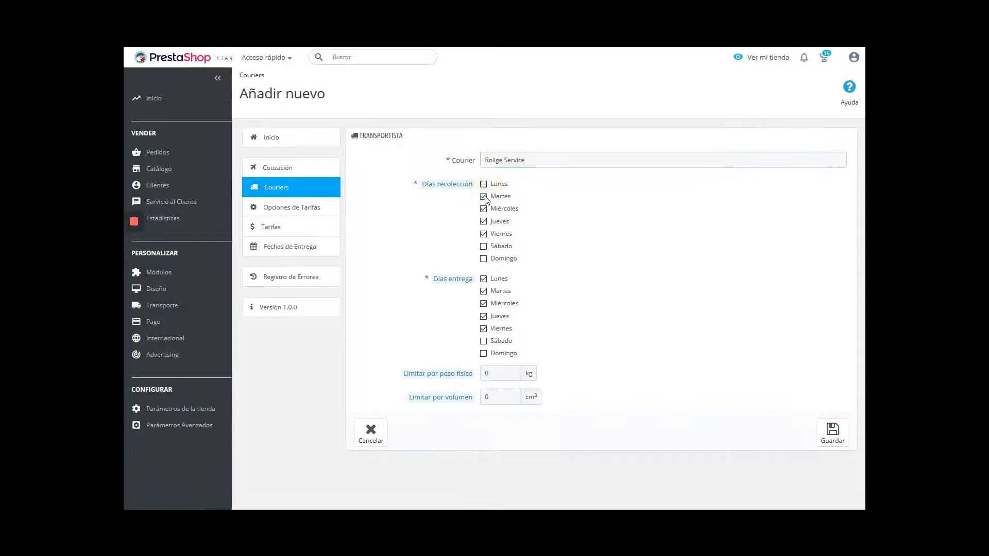
pyautogui.click(483, 196)
# Step: Exclude Lunes, Martes and Miércoles from the new courier's delivery days
pyautogui.moveTo(450, 282)
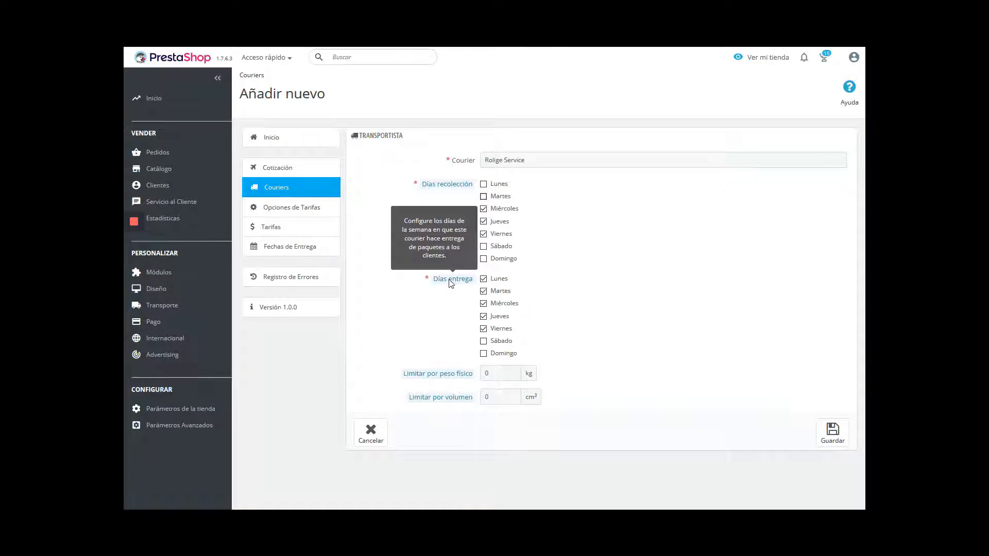
pyautogui.click(484, 279)
pyautogui.click(483, 290)
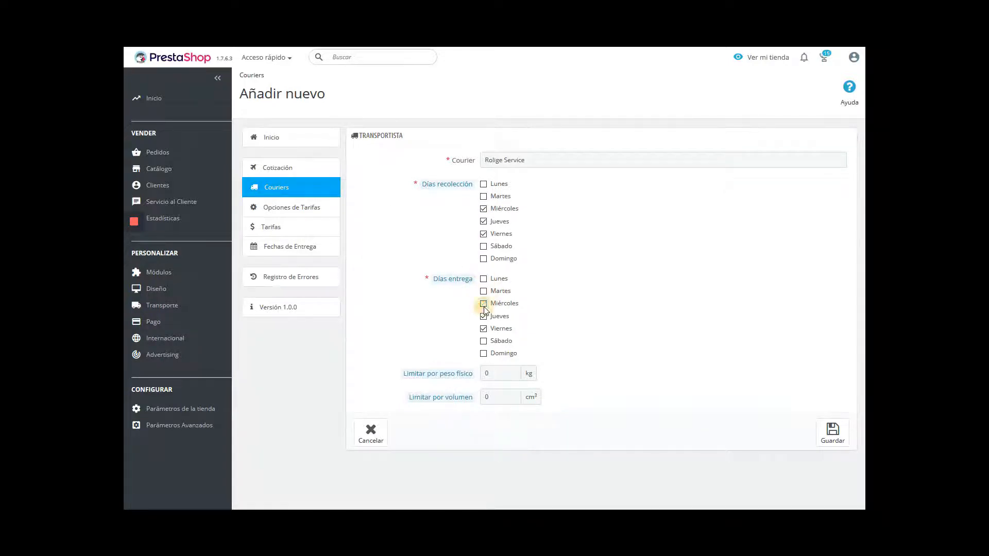
pyautogui.click(484, 304)
# Step: Limit the courier's physical weight to 10 kg and save the new courier
pyautogui.moveTo(451, 379)
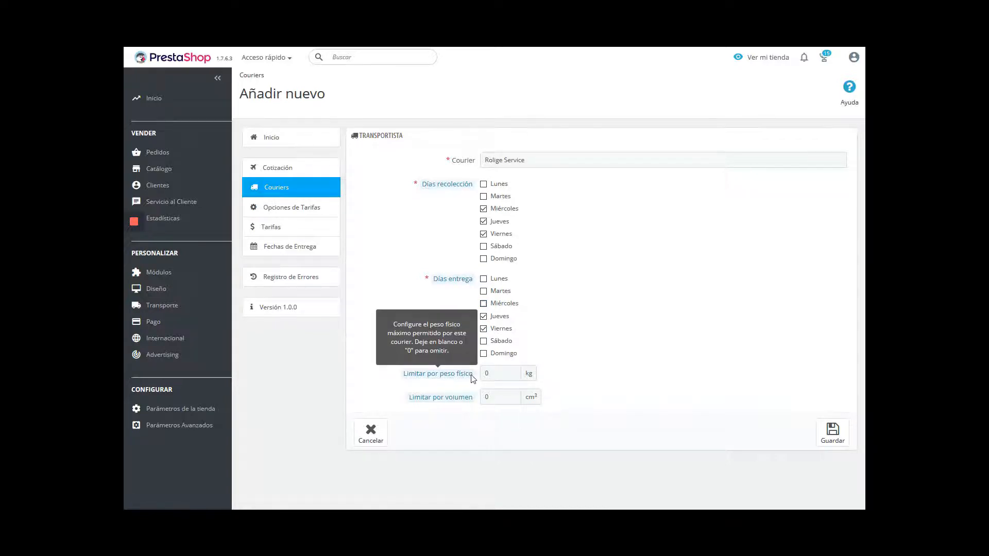
pyautogui.doubleClick(490, 371)
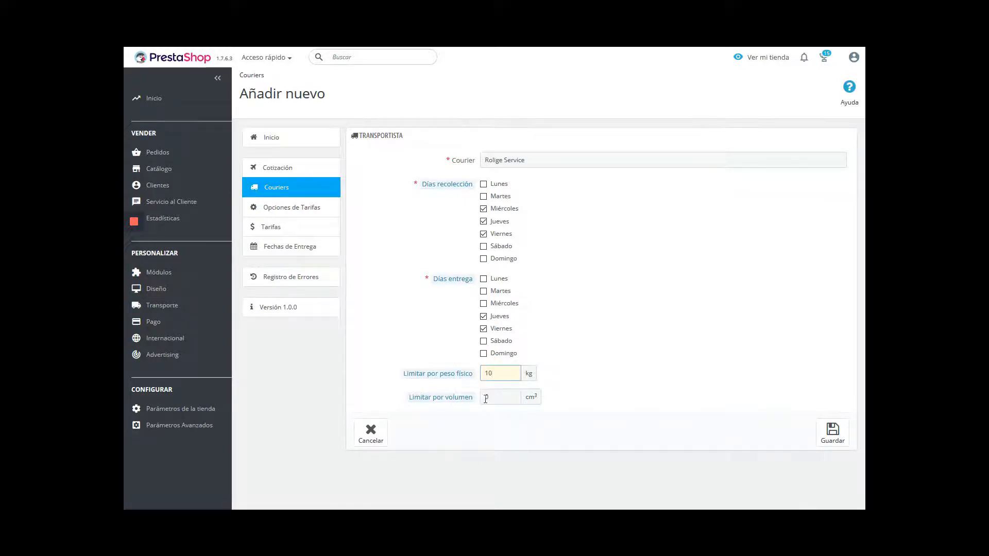
pyautogui.click(485, 397)
pyautogui.click(825, 438)
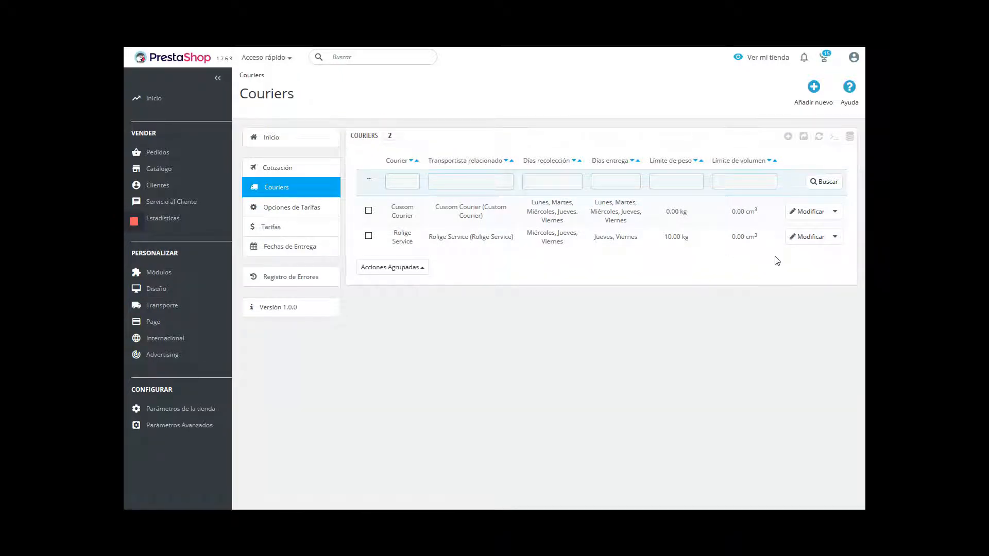
# Step: Rename the Rolige Service courier to Rolige Service - 24 Horas and add Lunes and Martes to its collection days
pyautogui.click(804, 244)
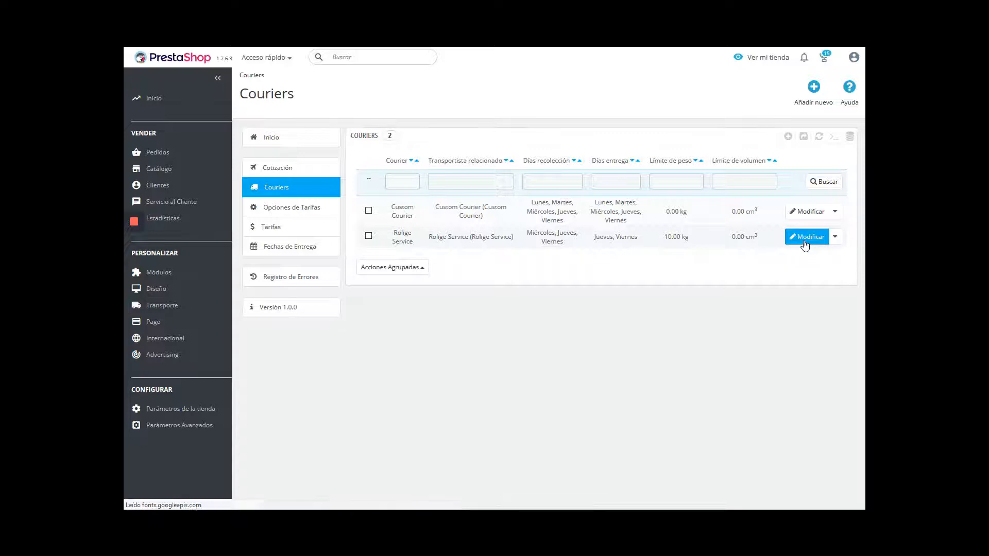
pyautogui.click(626, 163)
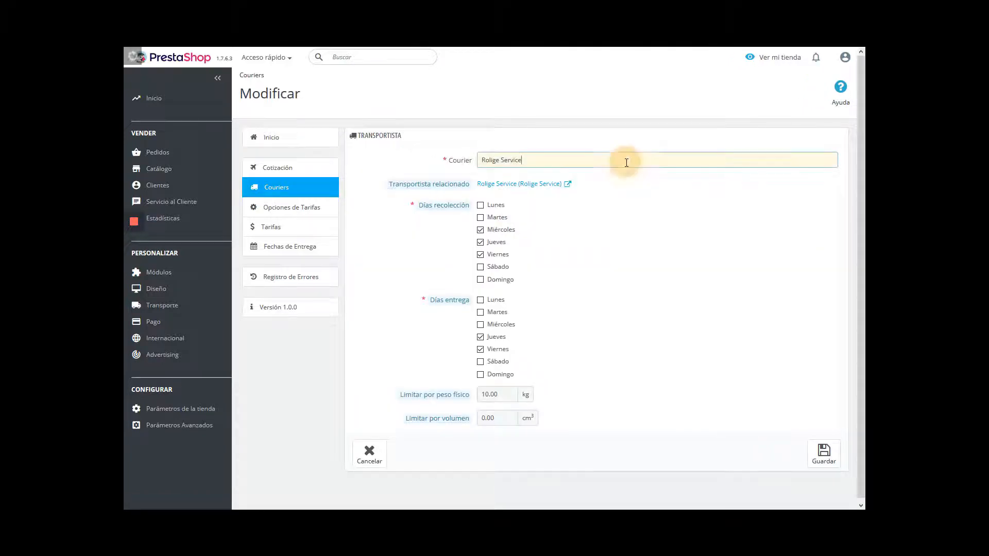
pyautogui.write('- 24 Horas')
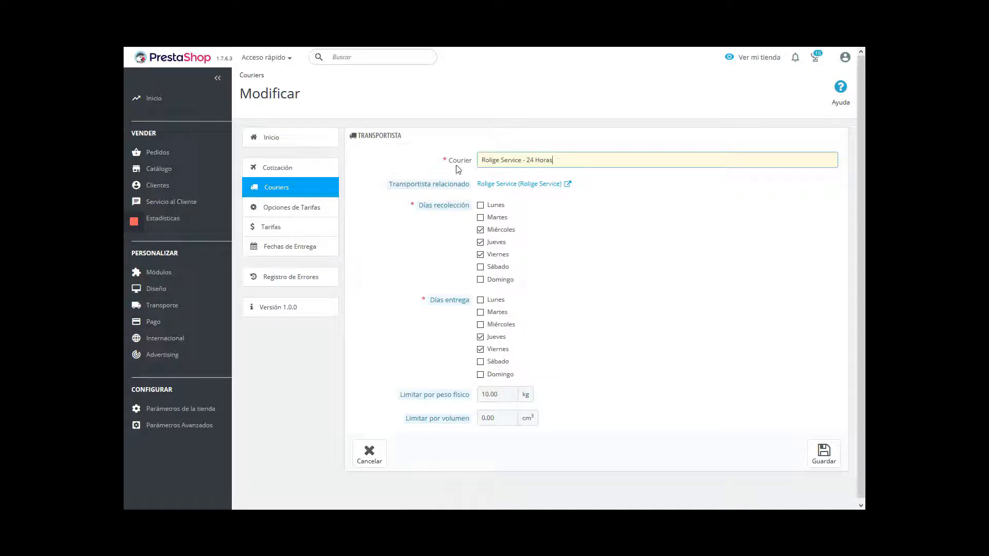
pyautogui.click(482, 216)
pyautogui.click(482, 206)
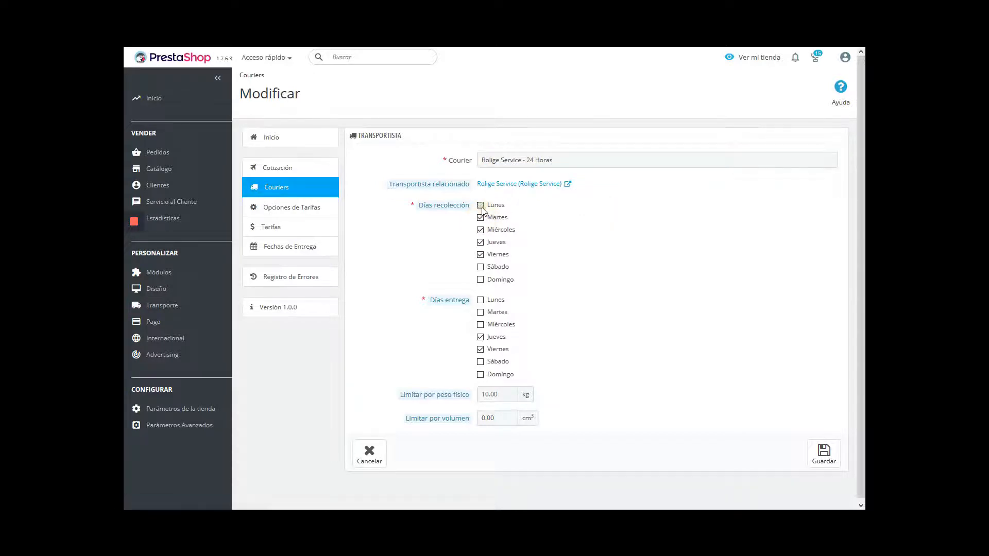
# Step: Add Lunes, Martes and Miércoles to the courier's delivery days, then save it with a physical weight limit of 15 kg
pyautogui.click(481, 324)
pyautogui.click(480, 312)
pyautogui.click(482, 302)
pyautogui.moveTo(490, 395); pyautogui.dragTo(485, 395)
pyautogui.write('5')
pyautogui.click(826, 454)
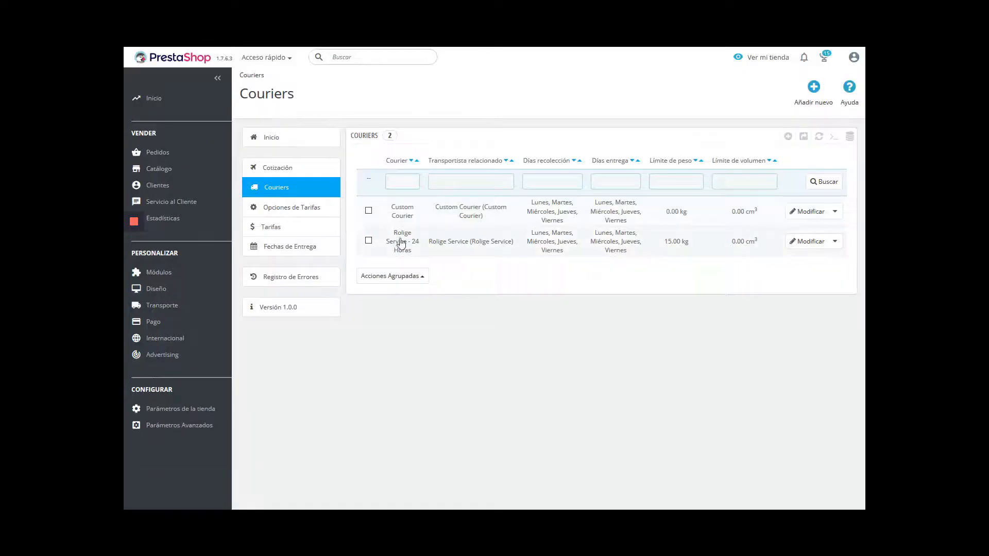
# Step: In the carrier related to Rolige Service - 24 Horas, set the name to Rolige Service Envíos and the transit time to En menos de 48 horas
pyautogui.click(798, 242)
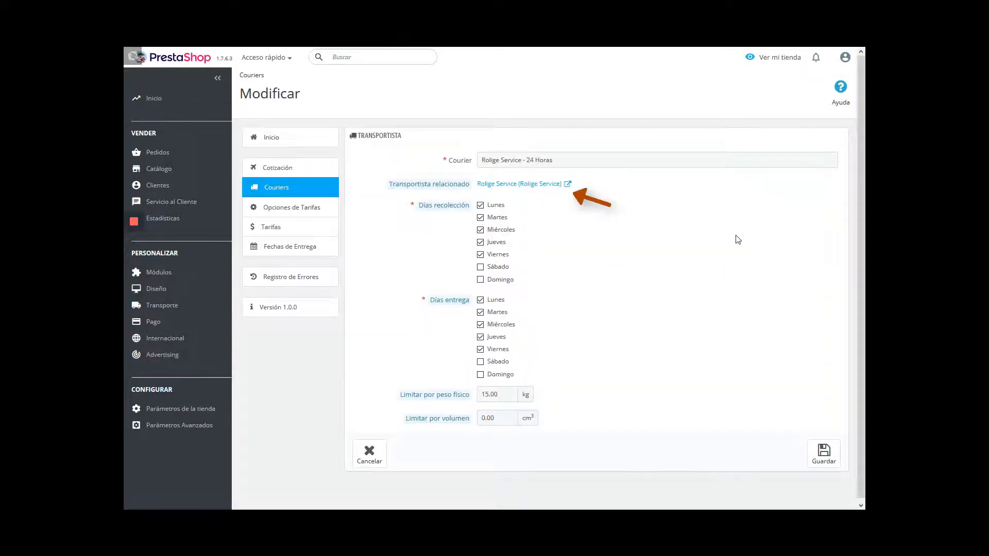
pyautogui.click(516, 187)
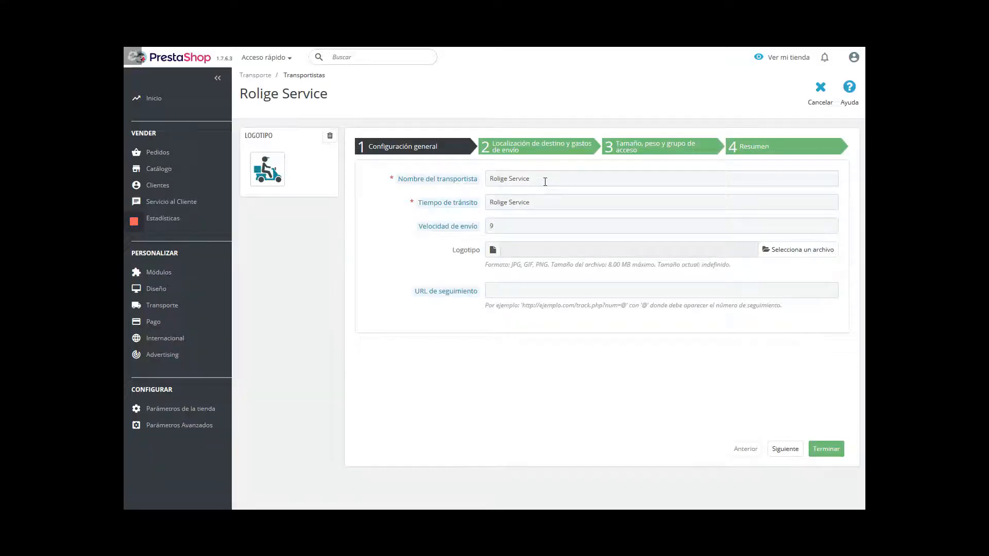
pyautogui.click(545, 182)
pyautogui.write('Envíos')
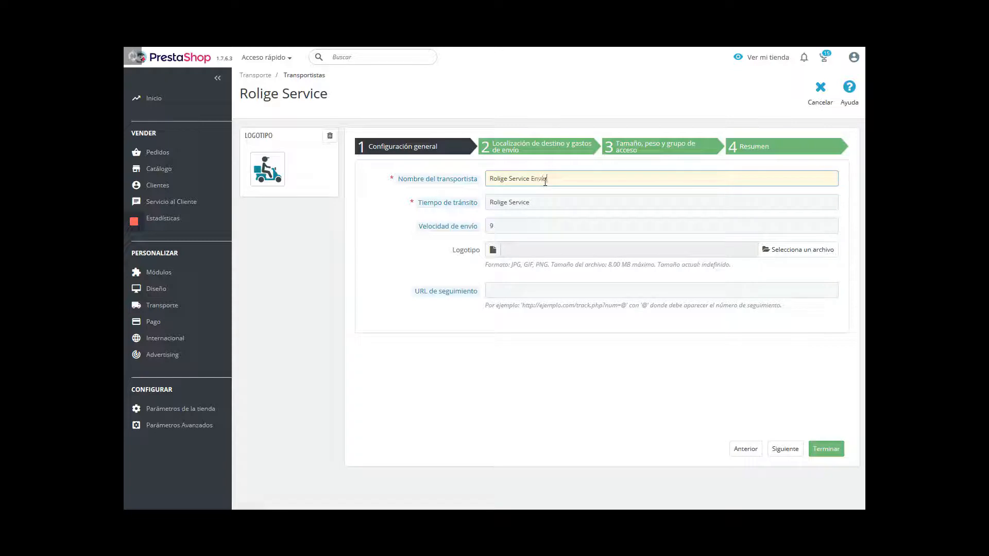
pyautogui.press('Tab')
pyautogui.write('En menos de')
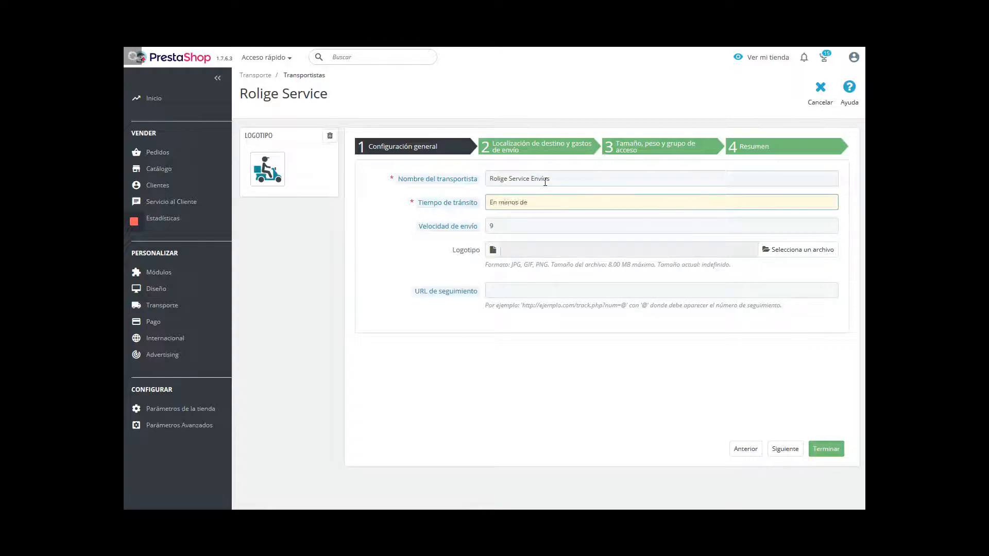
pyautogui.write(' 48 horas')
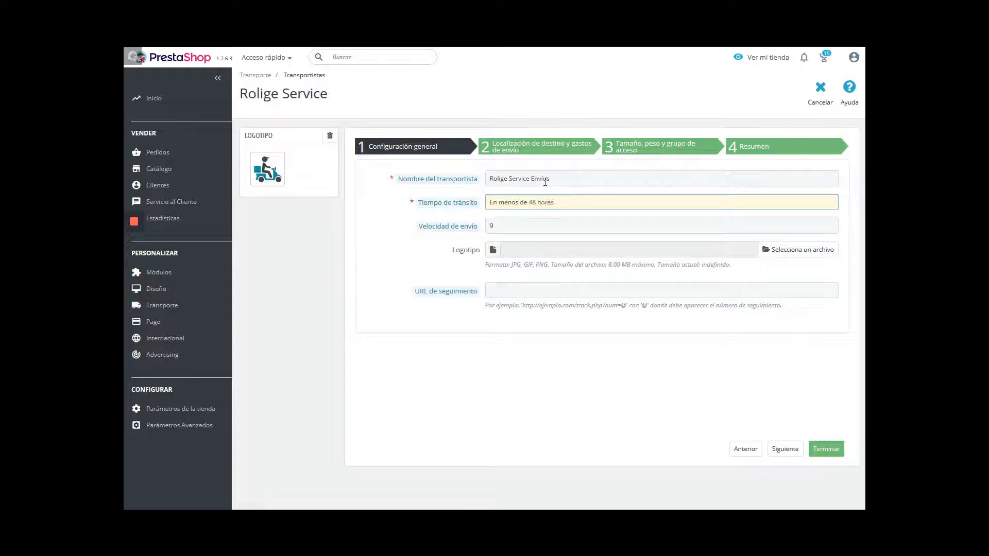
# Step: Replace the carrier's logo with prestashop-transportista-configuracion.png and finish the carrier setup after reviewing its remaining pages
pyautogui.click(780, 249)
pyautogui.doubleClick(274, 133)
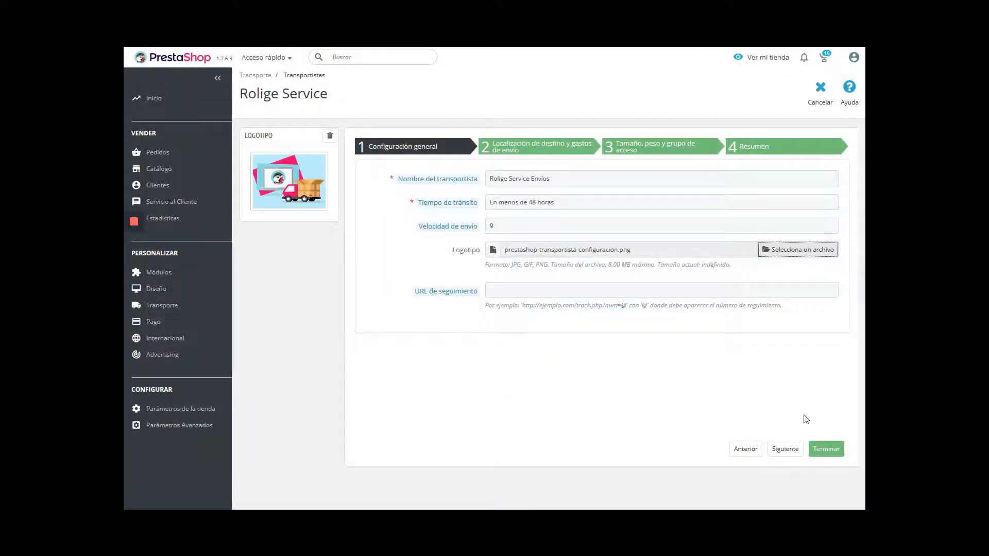
pyautogui.click(789, 452)
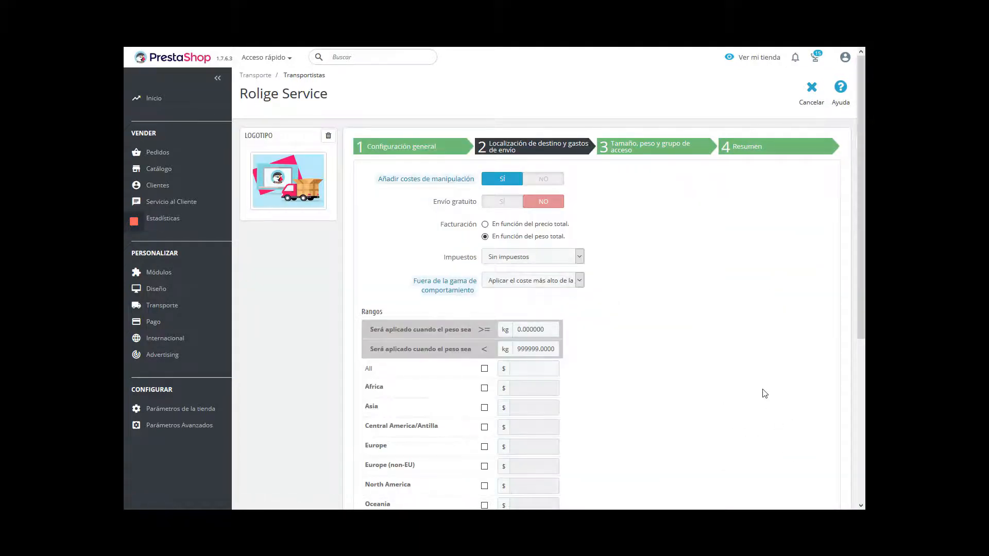
pyautogui.scroll(-3, 765, 394)
pyautogui.scroll(3, 765, 393)
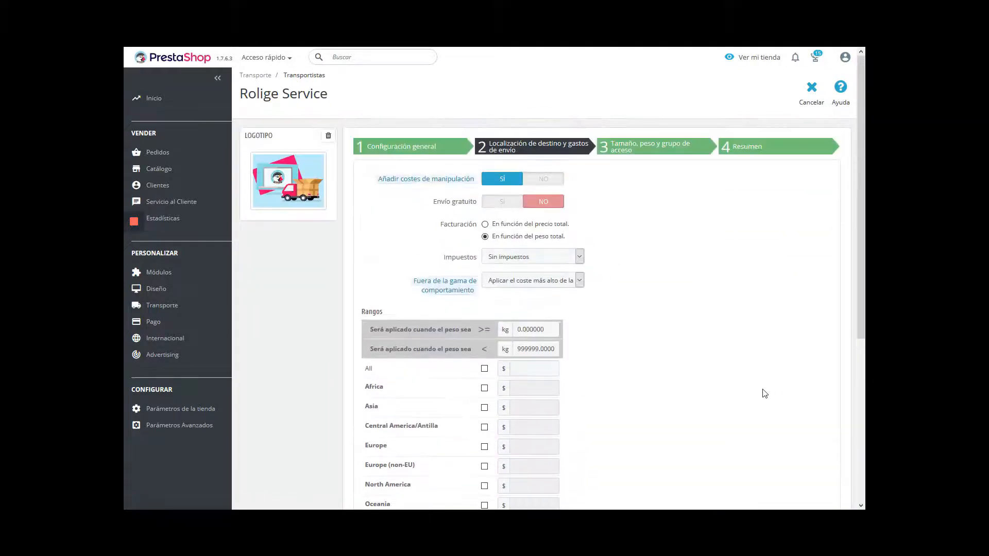
pyautogui.click(647, 153)
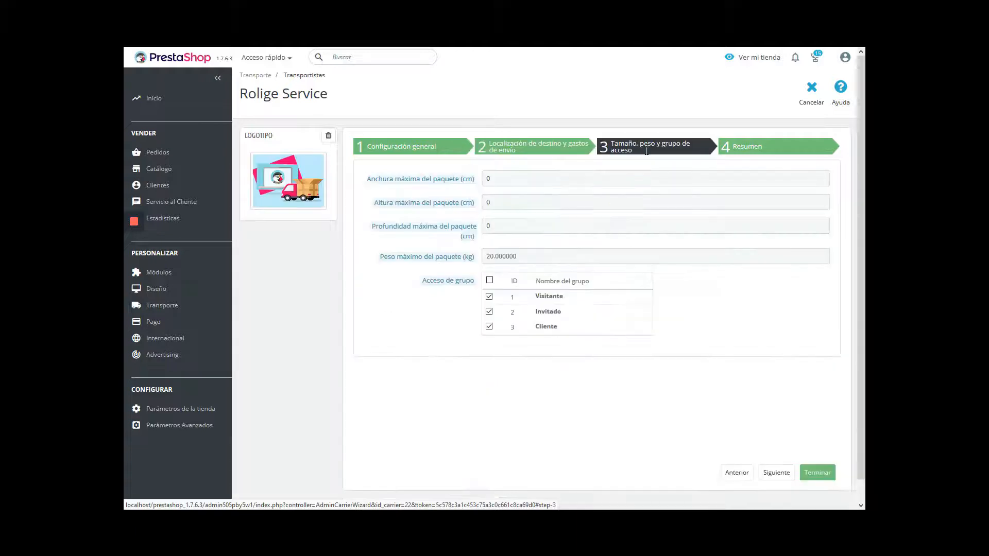
pyautogui.click(756, 151)
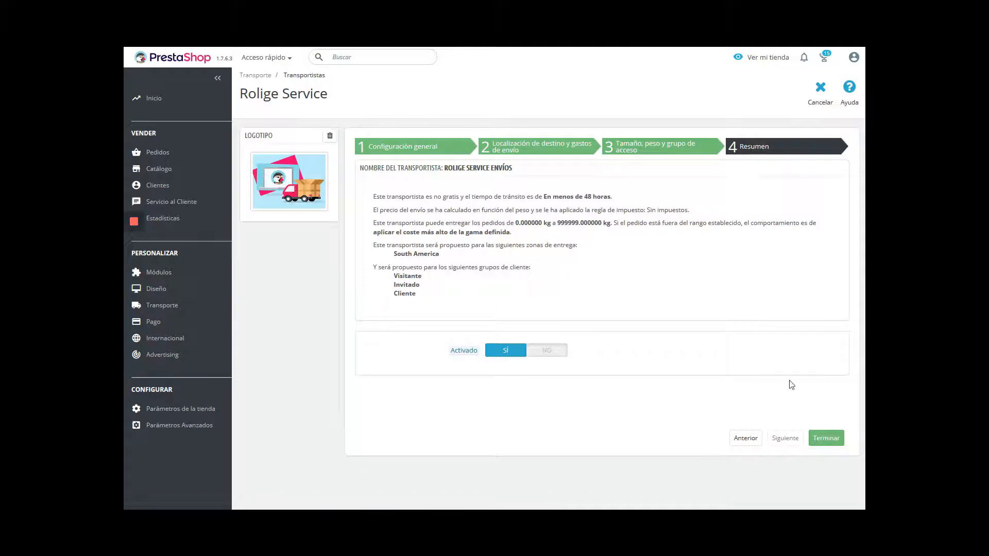
pyautogui.click(826, 438)
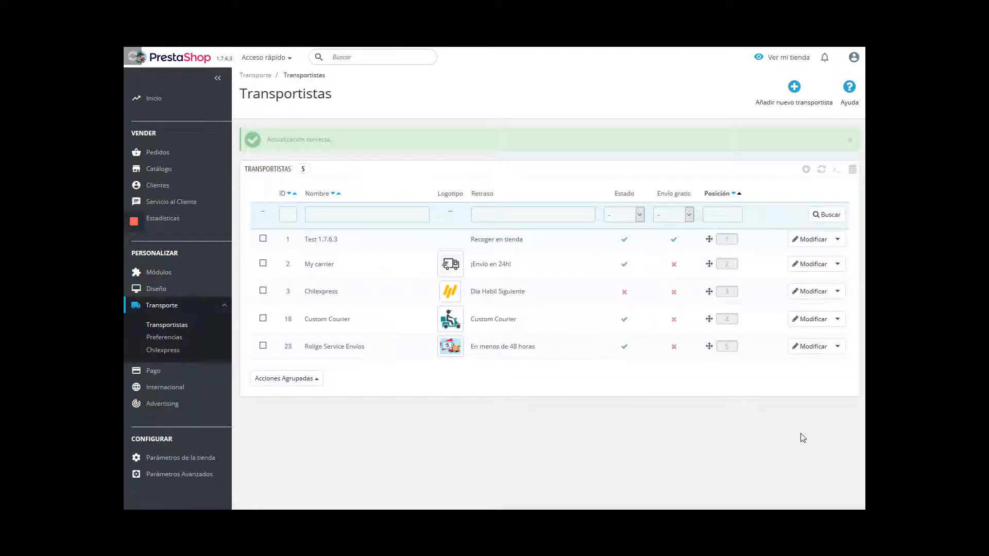
# Step: Reload the store's checkout page to check how the shipping methods are presented
pyautogui.click(484, 54)
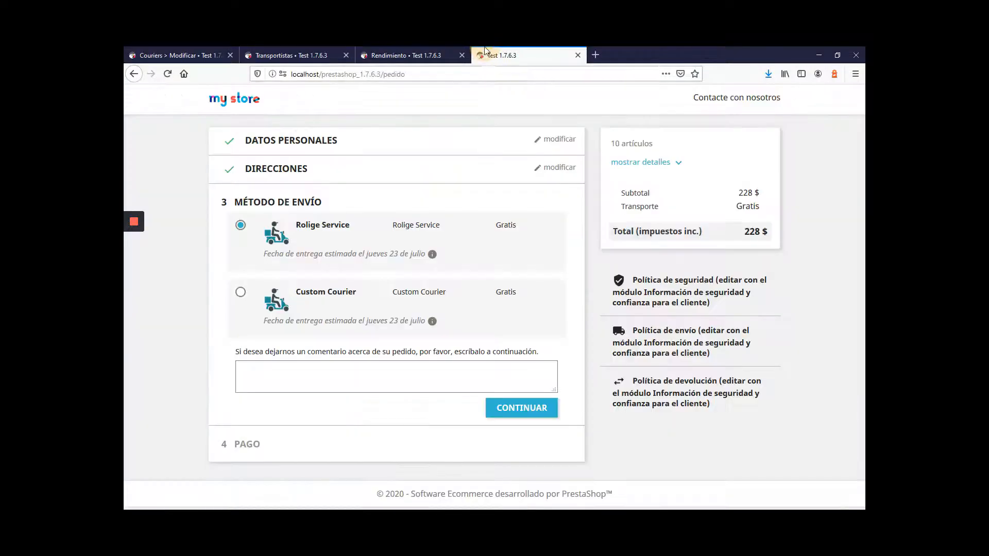
pyautogui.click(166, 74)
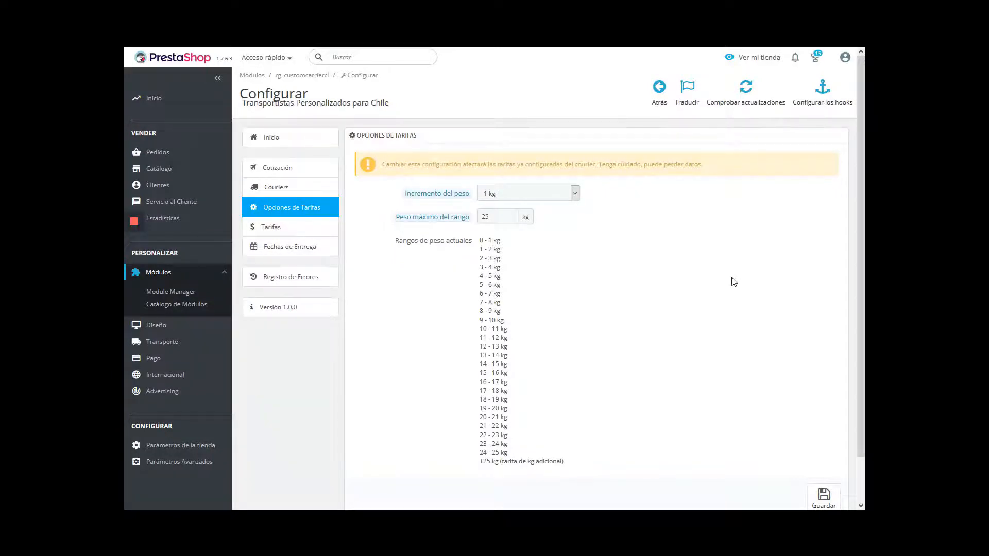
# Step: In the rate options, set the weight increment to 3 kg and the maximum range weight to 30 kg, and save
pyautogui.moveTo(443, 199)
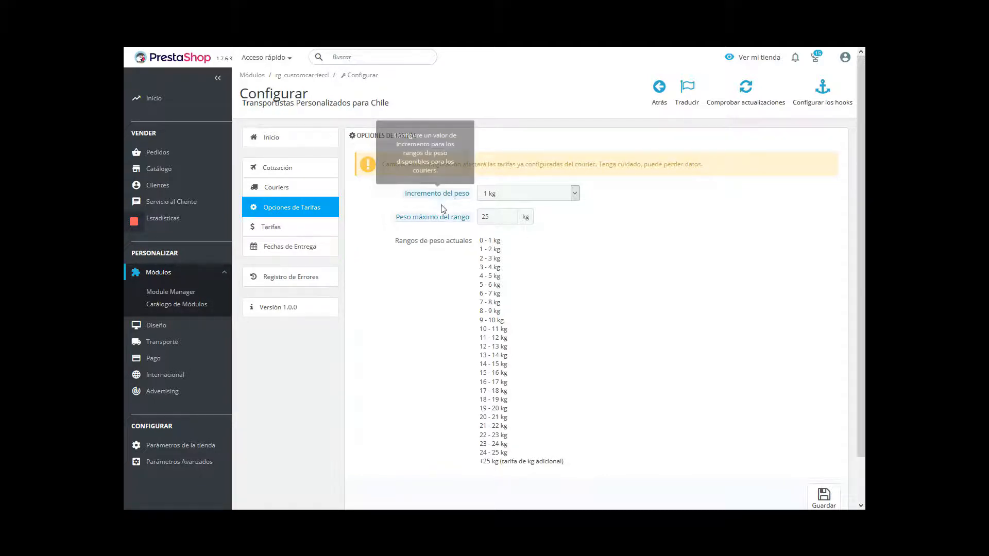
pyautogui.moveTo(443, 220)
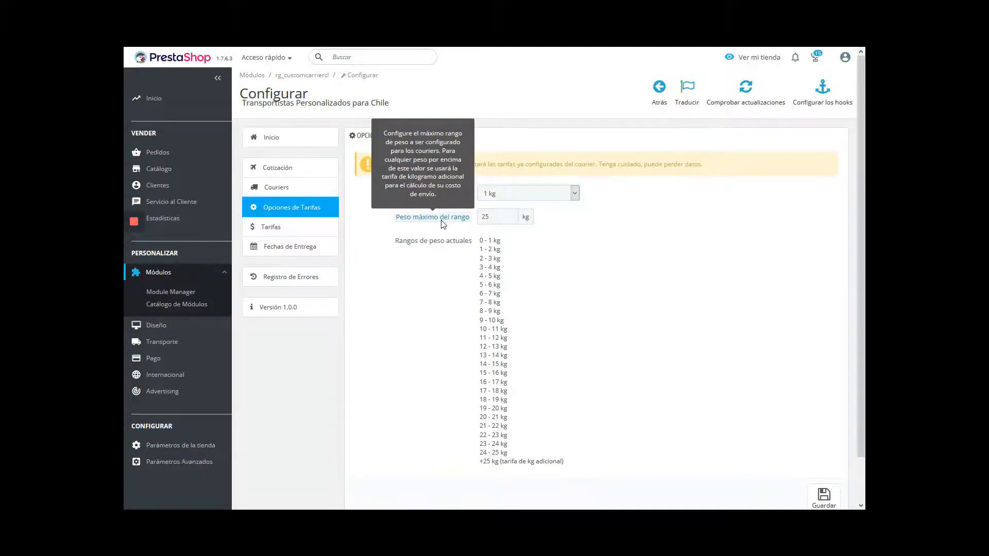
pyautogui.click(511, 196)
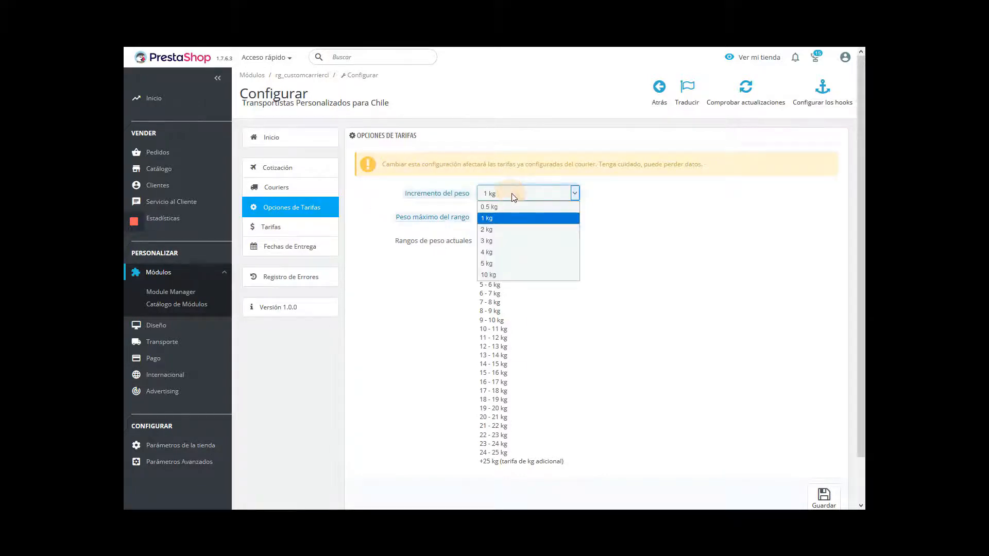
pyautogui.click(515, 240)
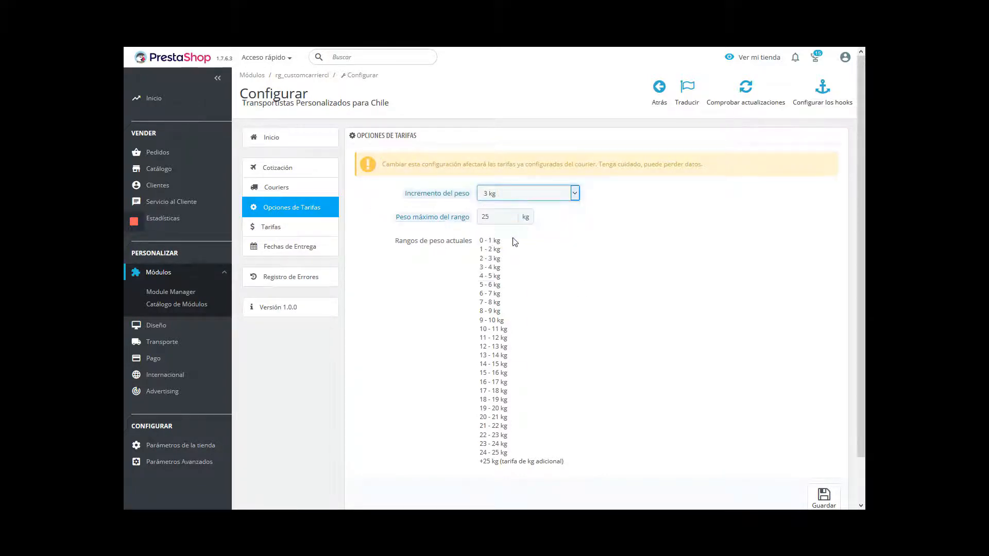
pyautogui.click(485, 217)
pyautogui.doubleClick(484, 218)
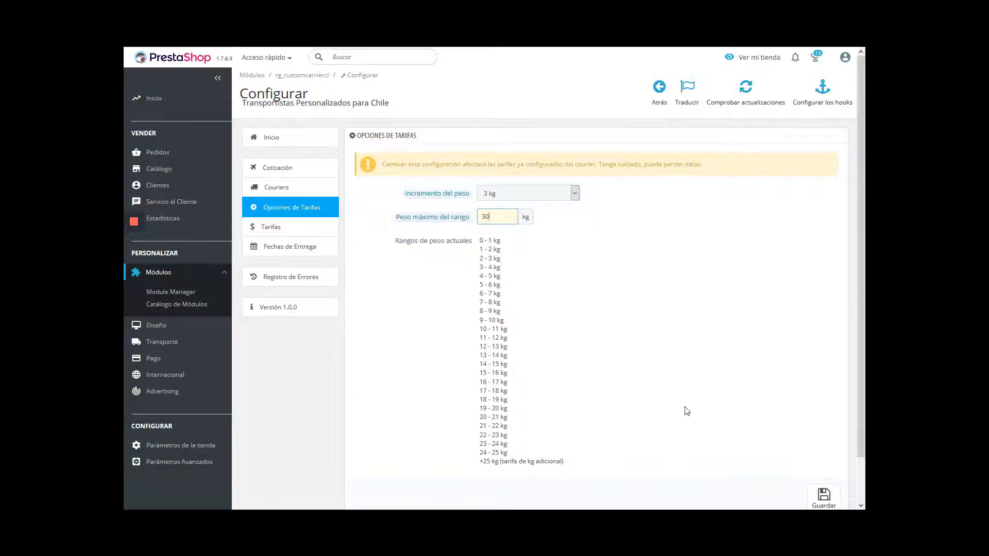
pyautogui.click(824, 495)
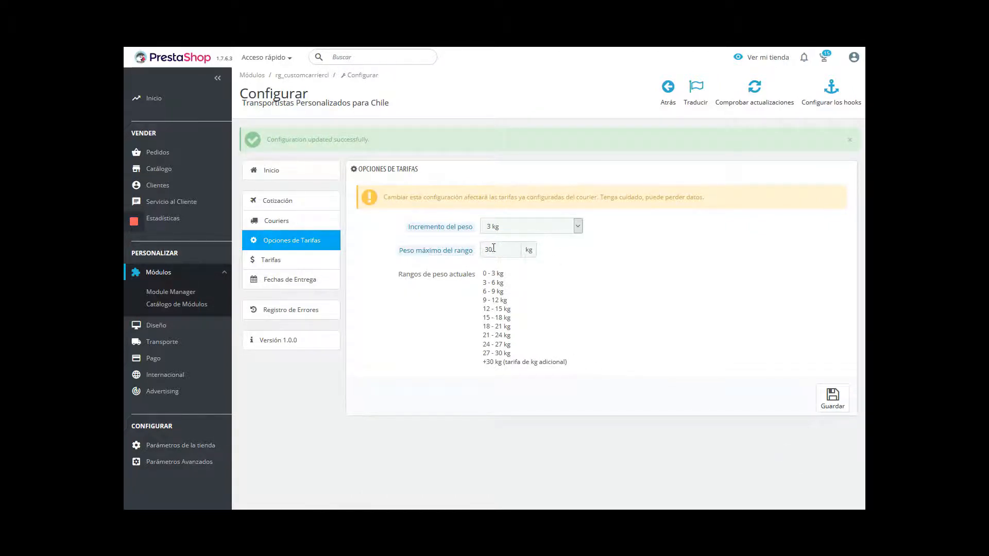
# Step: Set the weight increment to 2 kg, save the rate options and open the list of rates
pyautogui.click(551, 228)
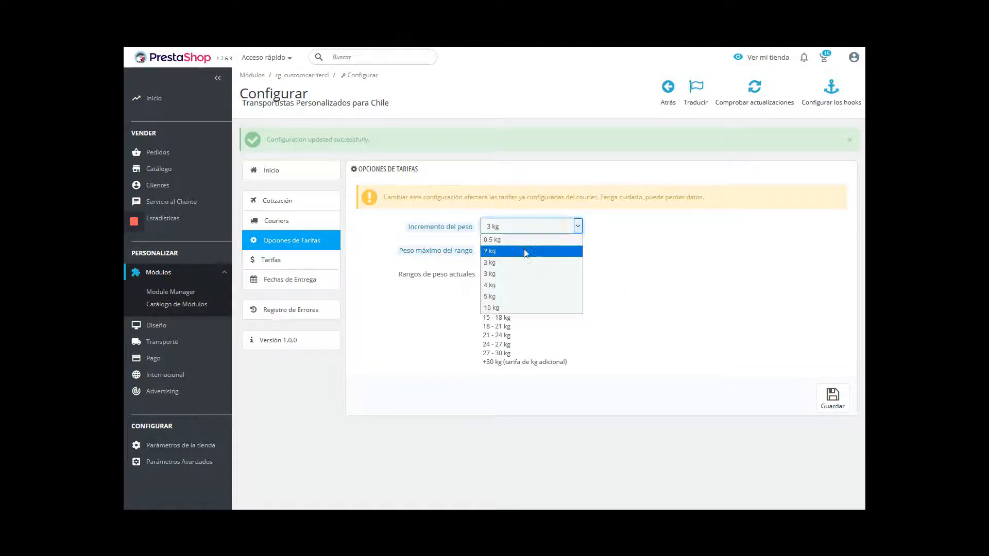
pyautogui.click(525, 251)
pyautogui.click(830, 397)
pyautogui.click(281, 260)
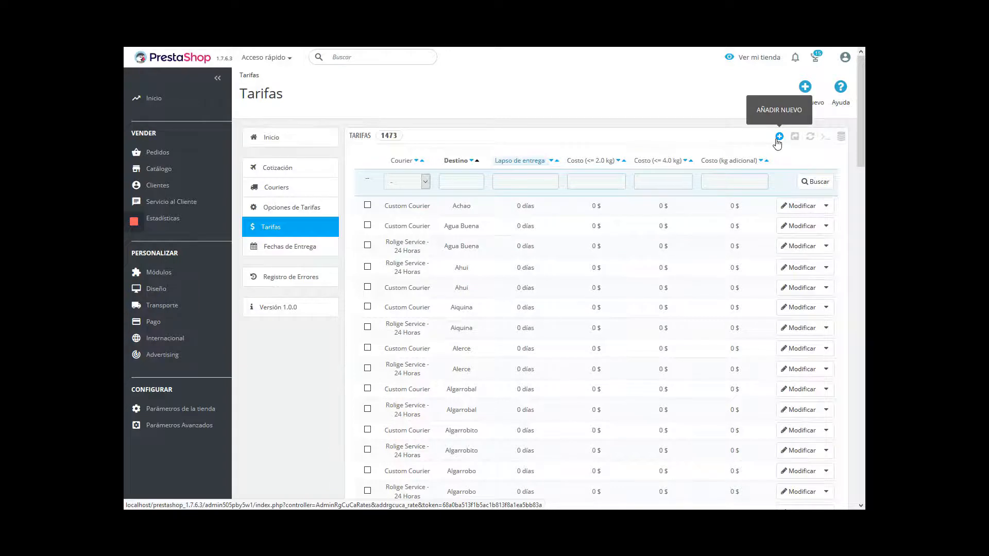
# Step: Examine the row actions in the rates list and the mass export and import sections below it
pyautogui.click(826, 206)
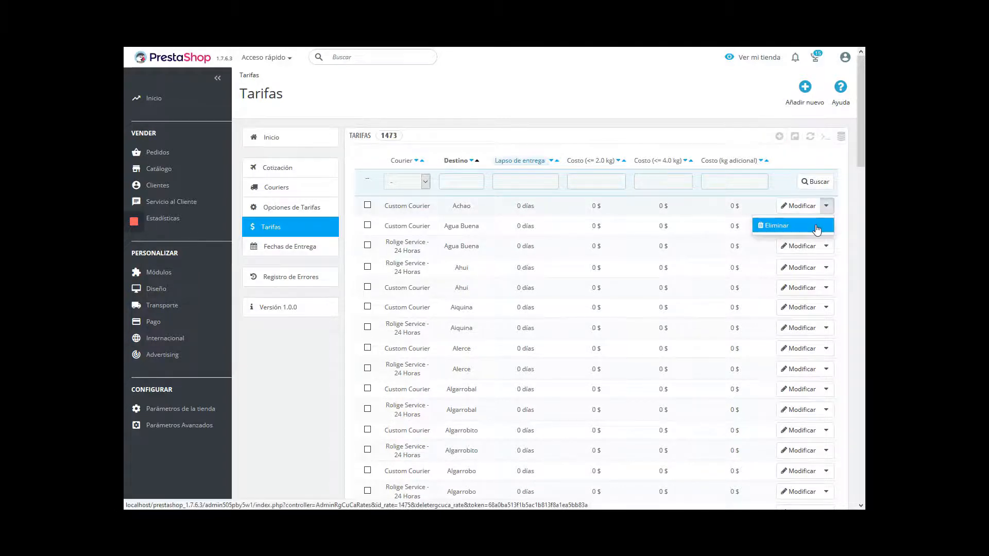
pyautogui.click(784, 161)
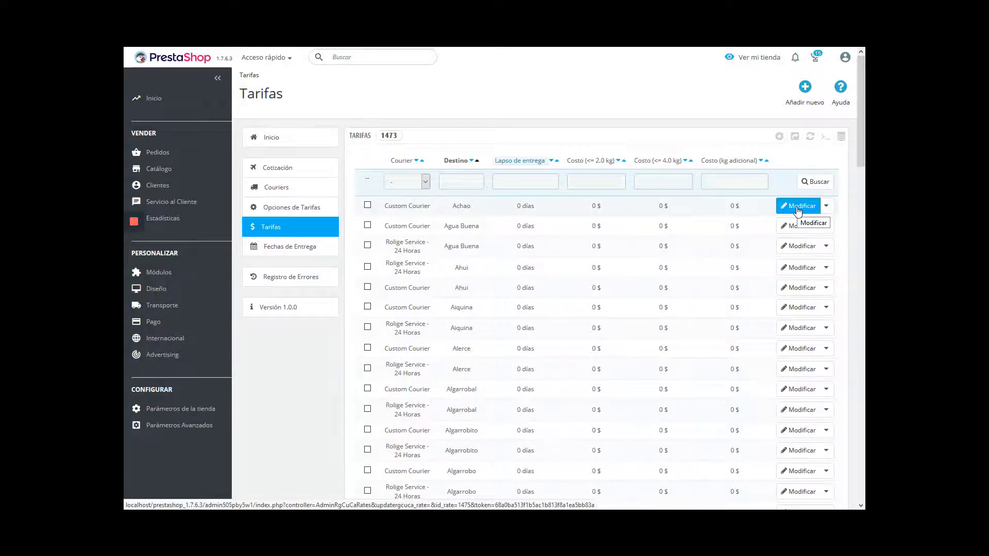
pyautogui.moveTo(863, 133); pyautogui.dragTo(864, 467)
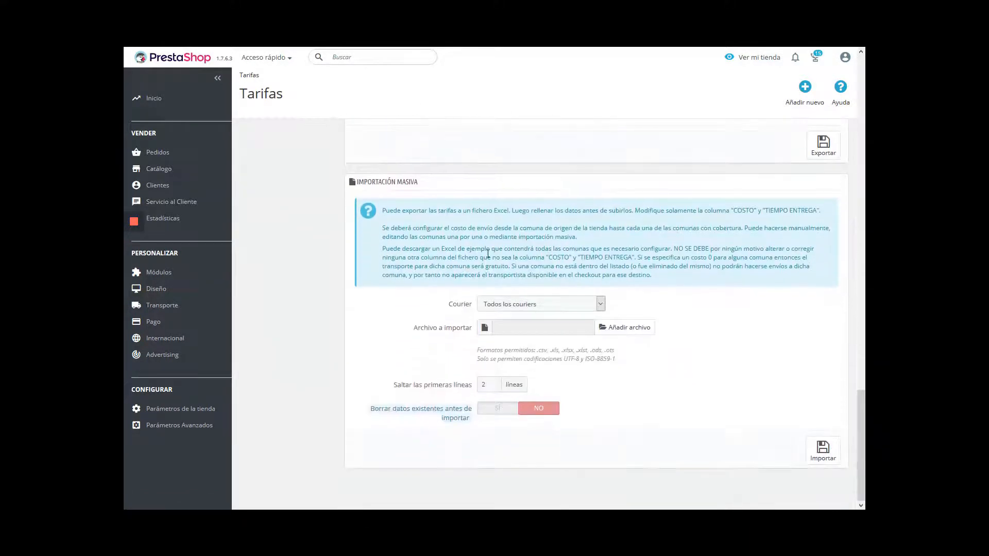
pyautogui.moveTo(423, 183); pyautogui.dragTo(368, 180)
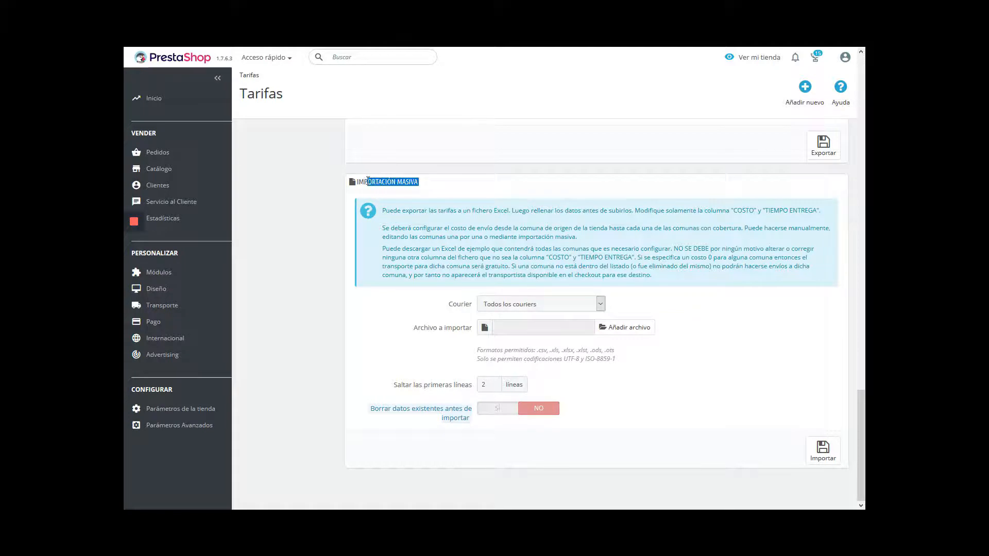
pyautogui.click(430, 205)
pyautogui.scroll(5, 629, 312)
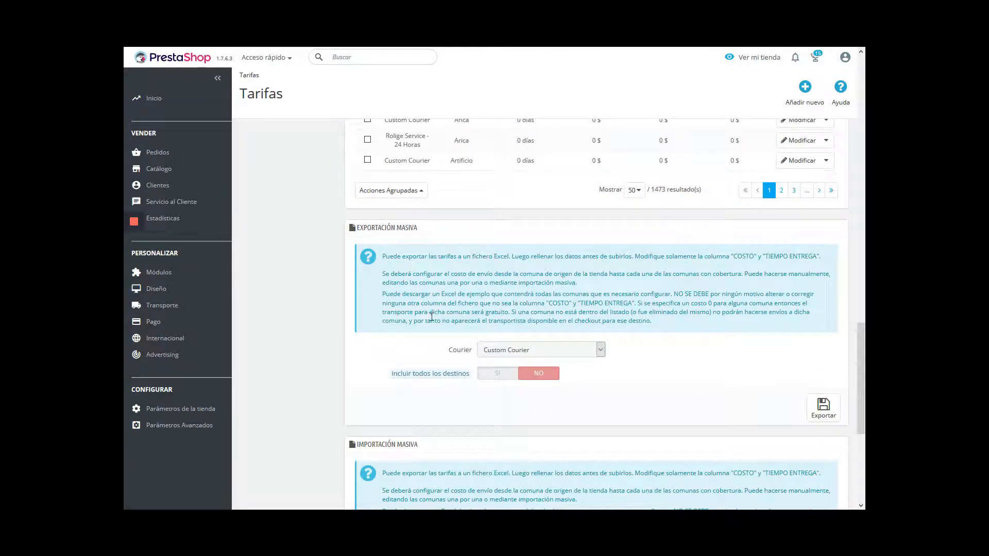
pyautogui.moveTo(861, 377); pyautogui.dragTo(864, 110)
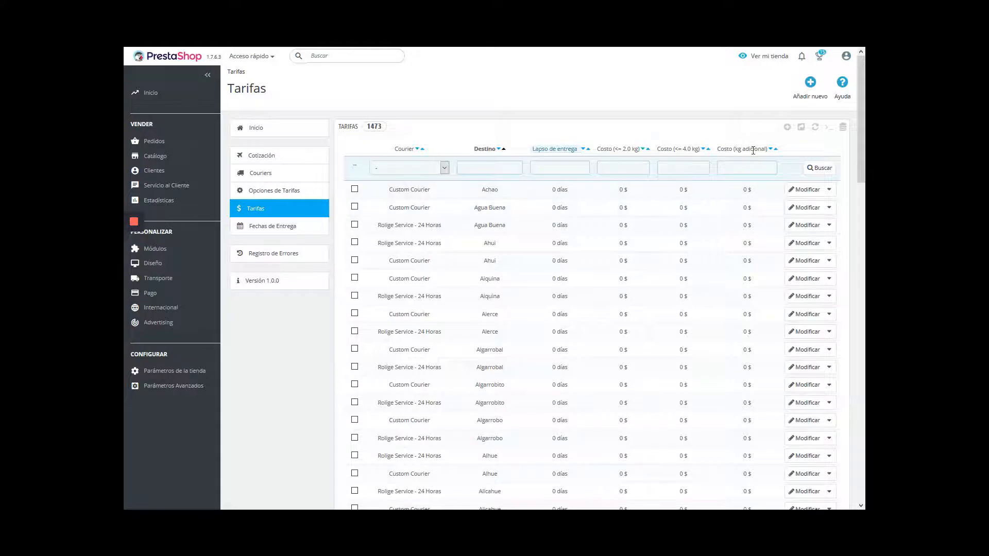
# Step: Try to add a new rate for Custom Courier with destination Achao, and return to the rates list
pyautogui.click(787, 127)
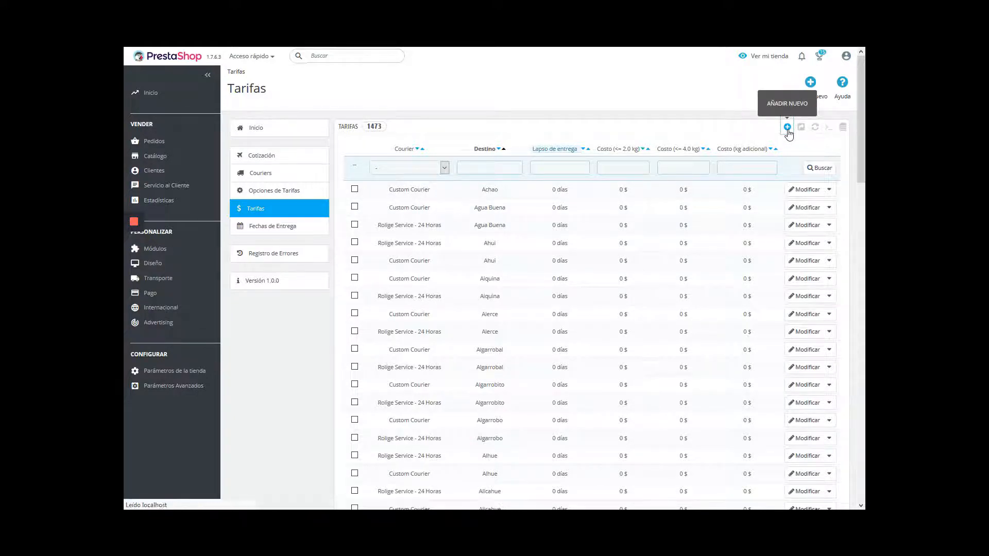
pyautogui.click(822, 485)
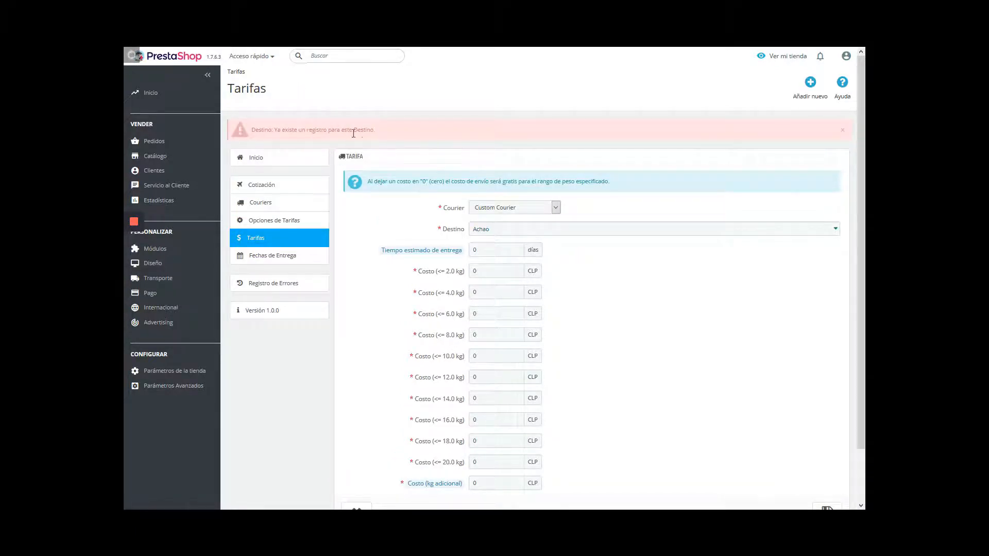
pyautogui.click(291, 240)
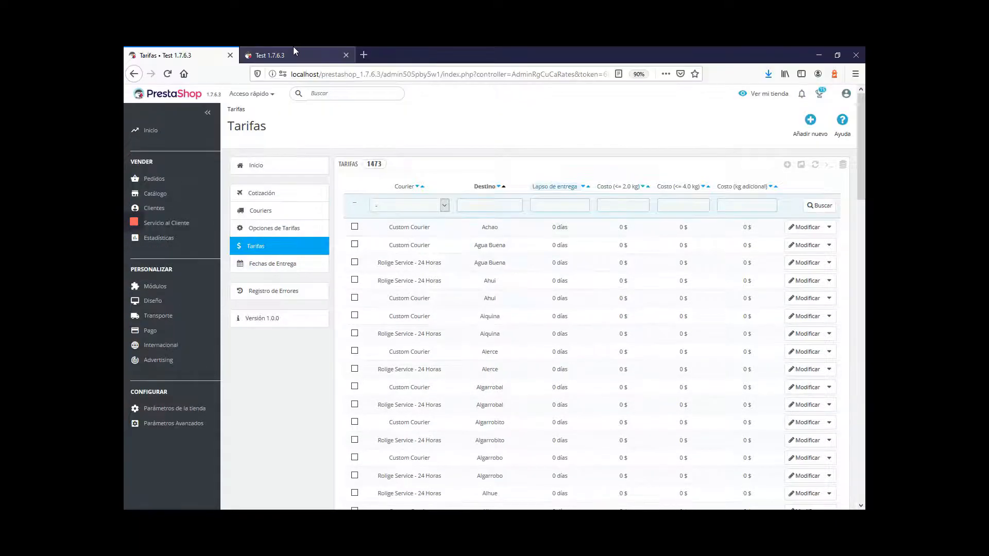
# Step: Check the shipping methods offered at the store checkout for the customer's Achao address, and return to the rates list
pyautogui.click(293, 49)
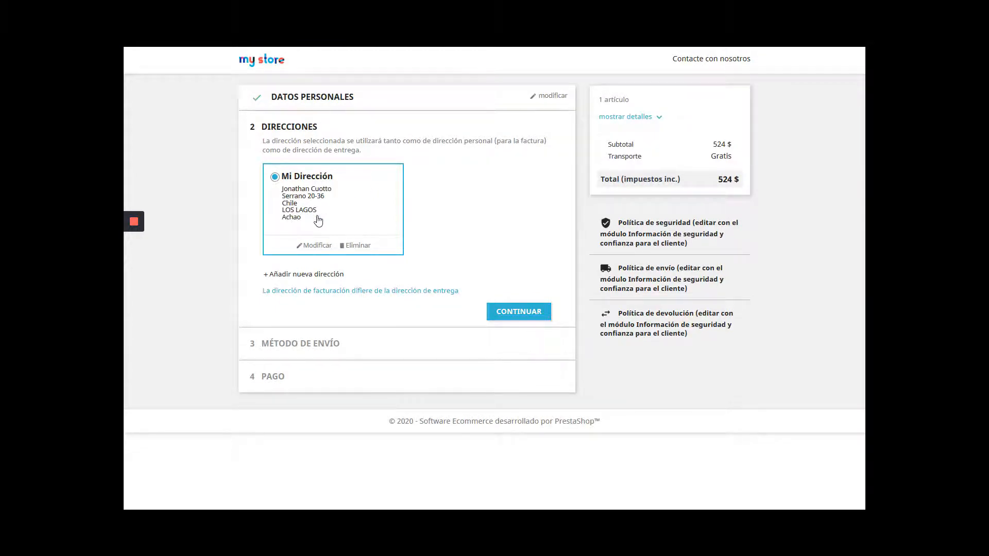
pyautogui.click(520, 312)
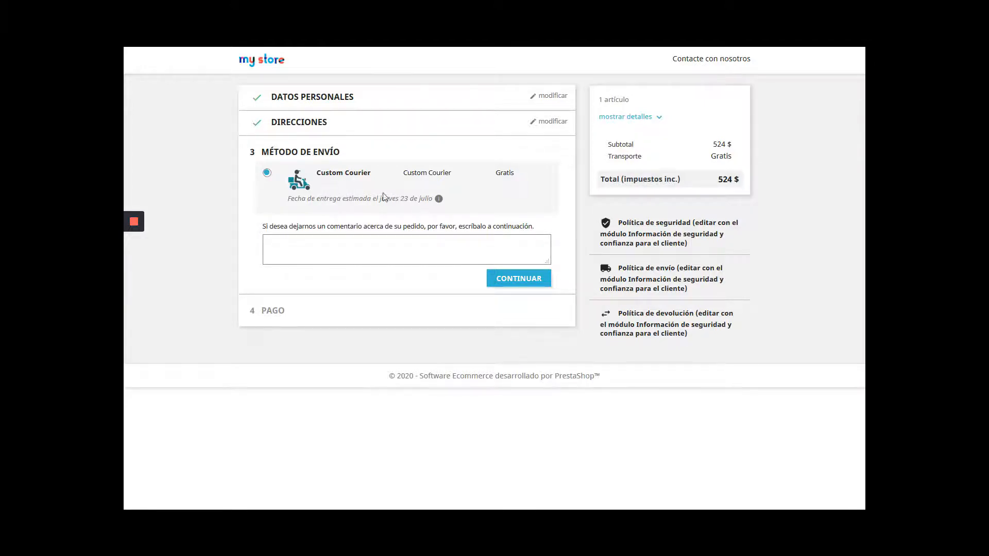
pyautogui.click(186, 47)
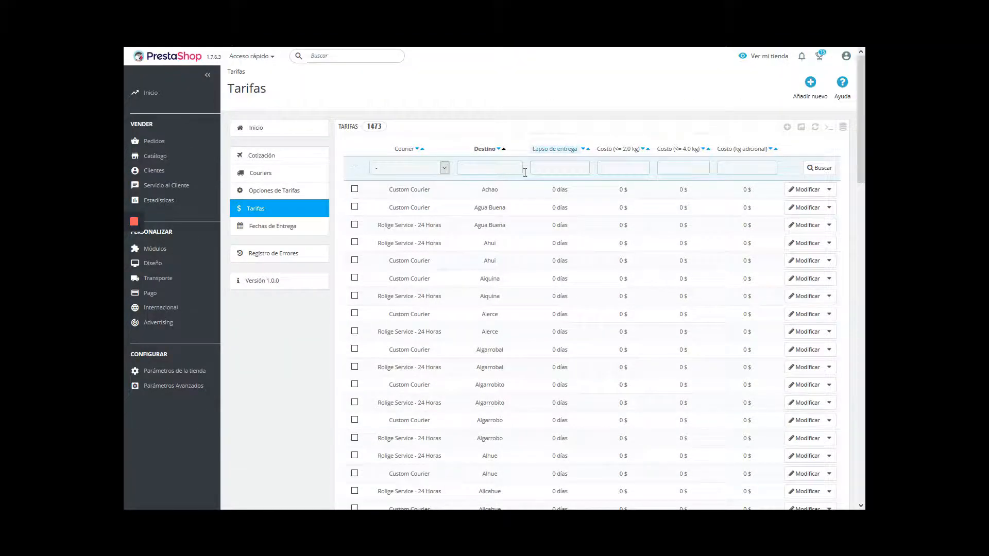
# Step: Start a new rate for the Rolige Service - 24 Horas courier with Achao as destination
pyautogui.click(787, 128)
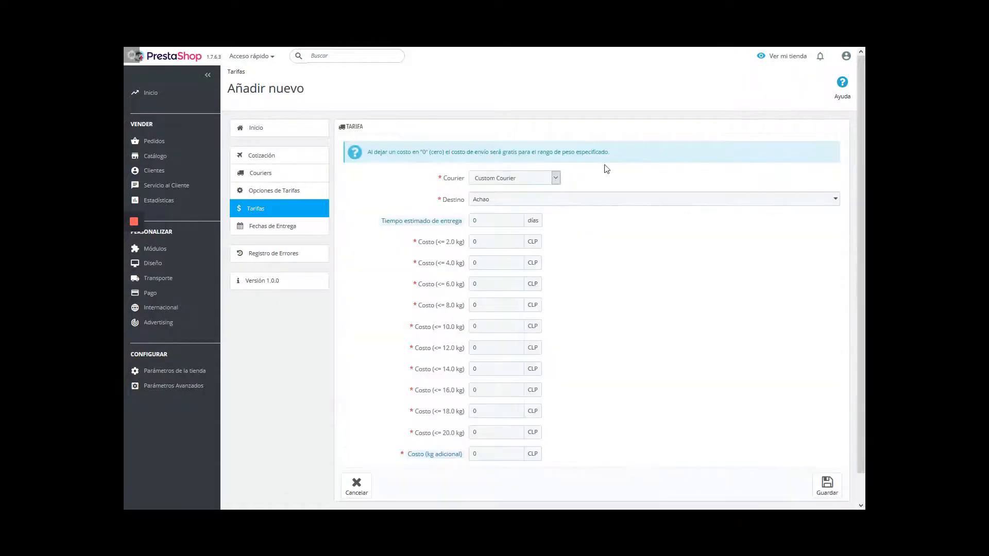
pyautogui.click(502, 179)
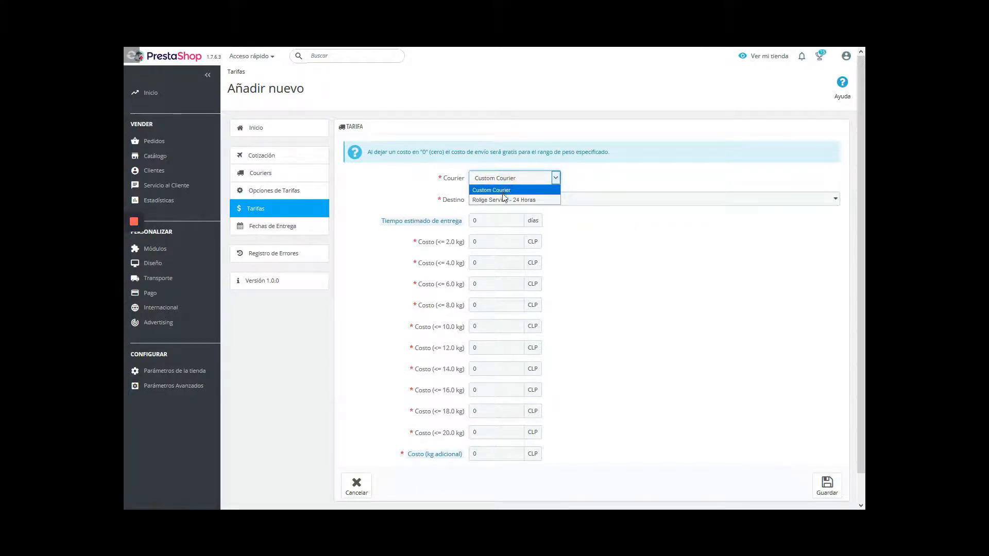
pyautogui.click(499, 200)
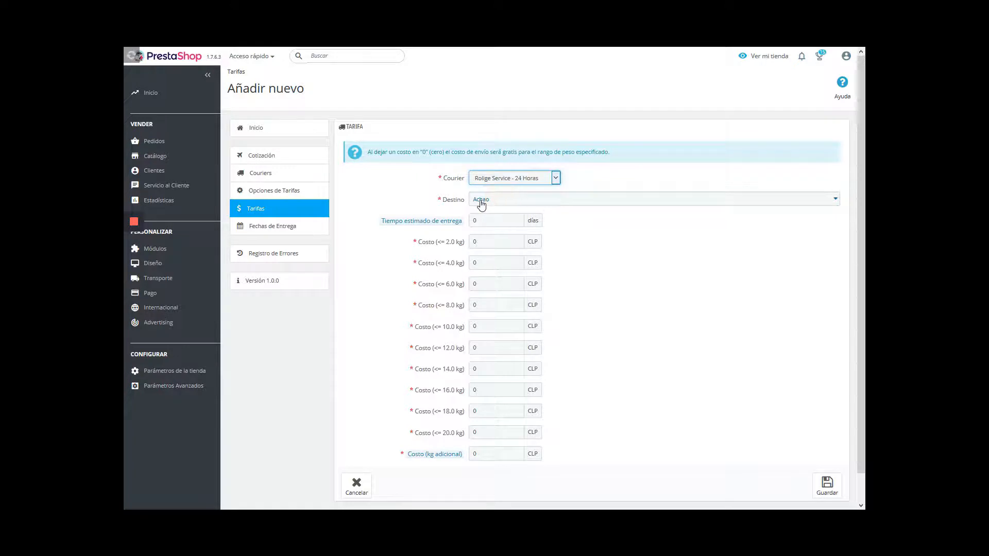
pyautogui.click(510, 202)
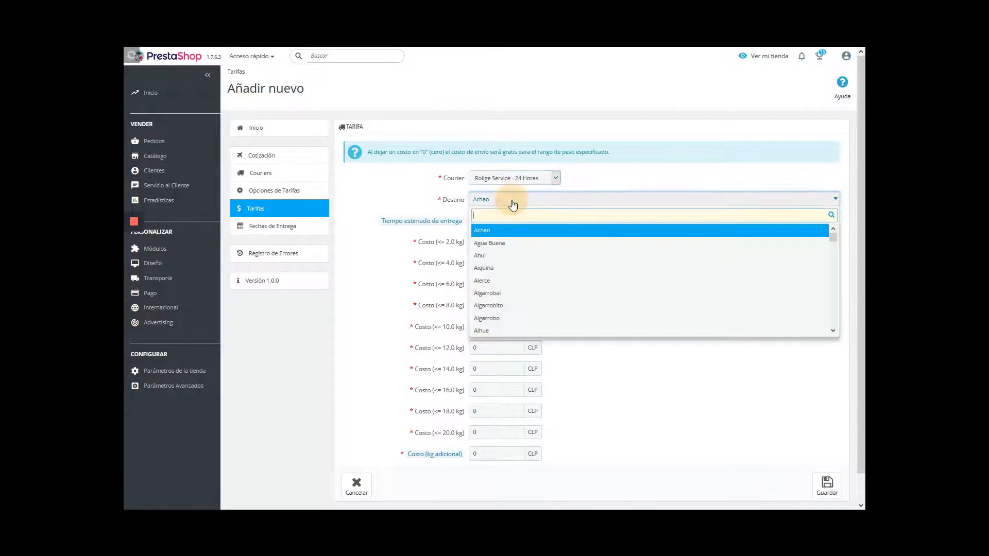
pyautogui.click(499, 230)
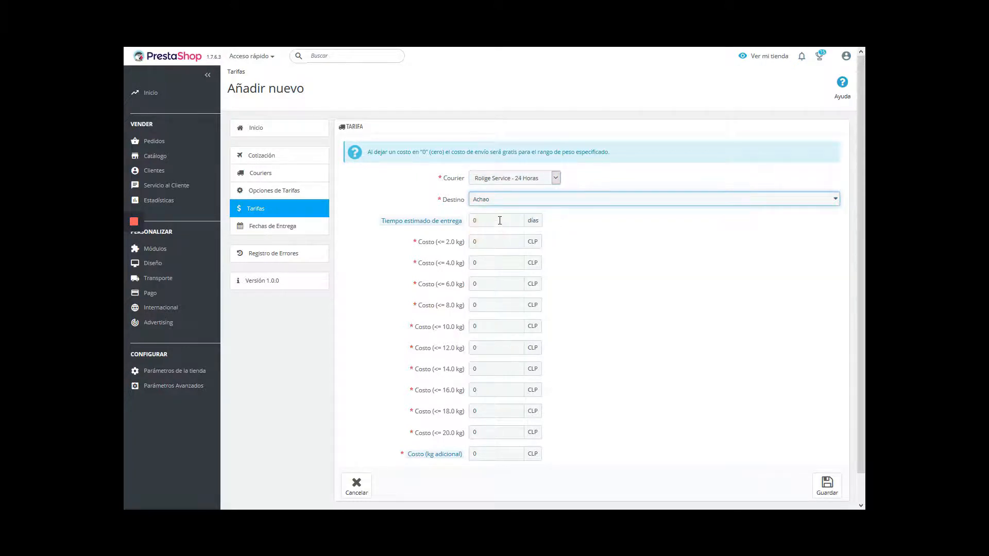
# Step: Set the estimated delivery time to 3 days and the 2, 4, 6 and 8 kg costs to 2500, 3000, 4000 and 5000 CLP
pyautogui.doubleClick(496, 221)
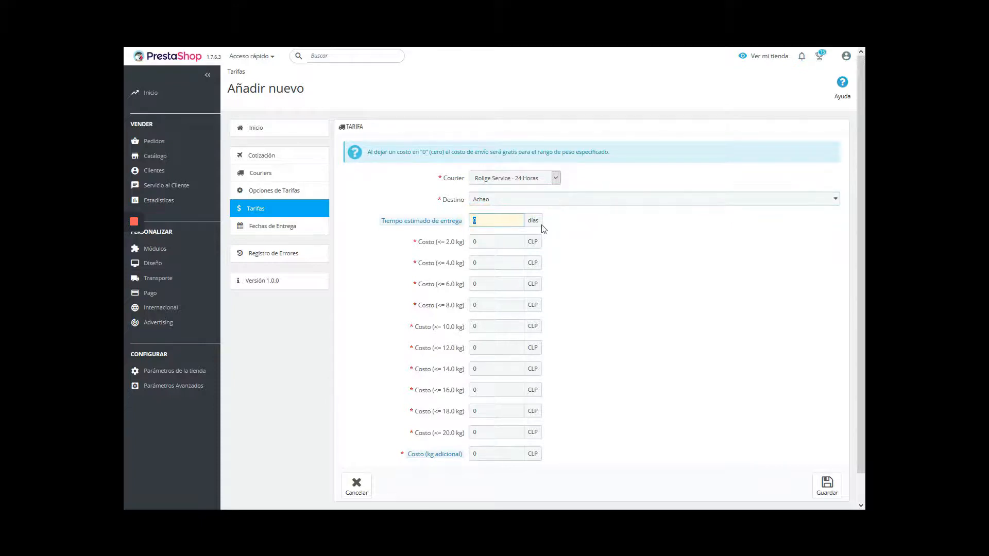
pyautogui.write('3')
pyautogui.doubleClick(473, 241)
pyautogui.write('2500')
pyautogui.press('Tab')
pyautogui.write('3000')
pyautogui.press('Tab')
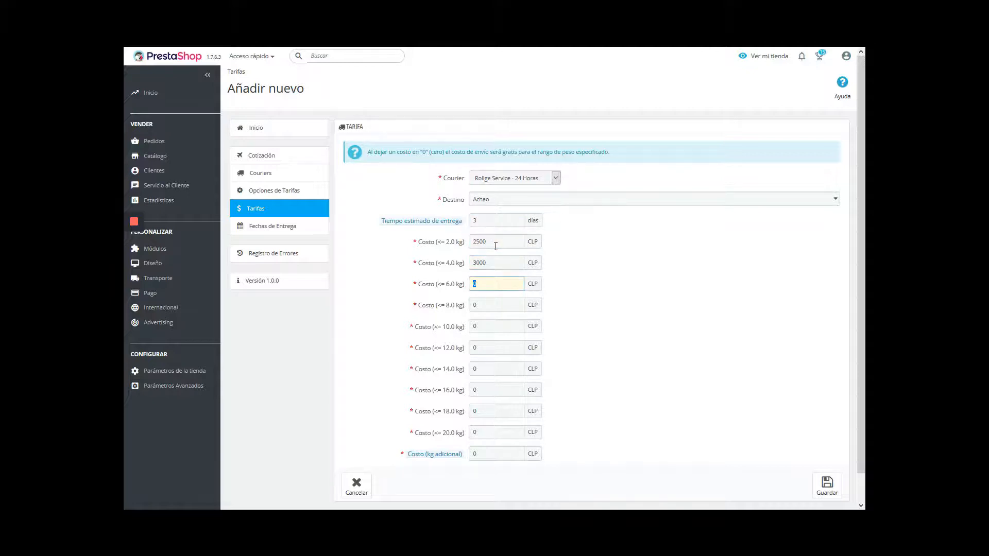
pyautogui.write('4000')
pyautogui.press('Tab')
pyautogui.write('5')
pyautogui.press('Tab')
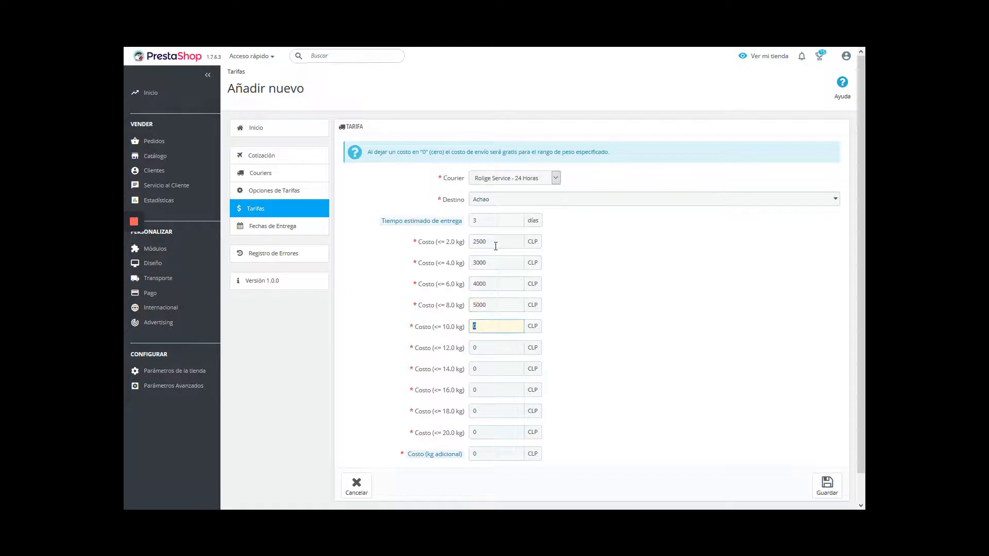
# Step: Set the 10, 12, 14, 16, 18 and 20 kg costs to 7500, 10000, 11000, 12000, 13000 and 15000 CLP
pyautogui.press('Tab')
pyautogui.write('10000')
pyautogui.press('Tab')
pyautogui.write('1100')
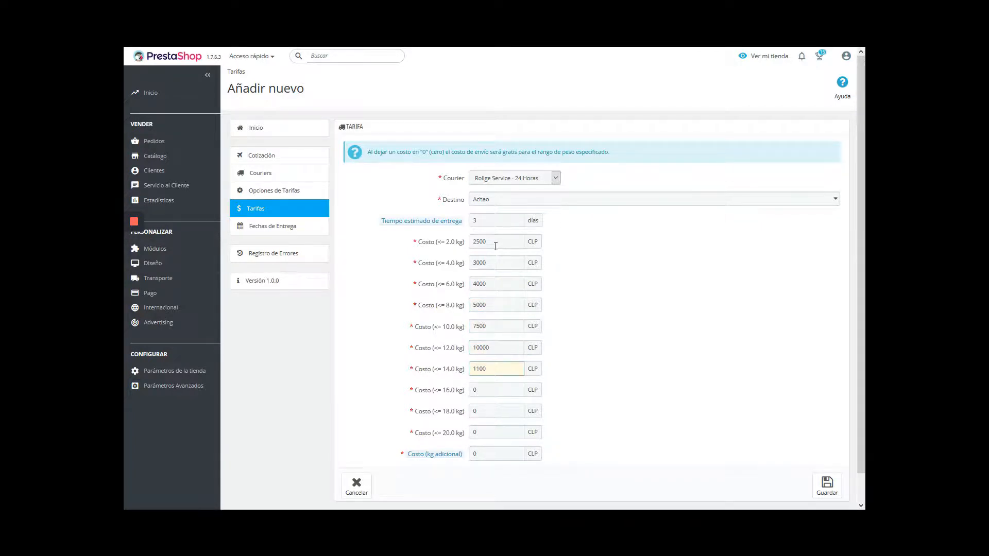
pyautogui.write('0')
pyautogui.press('Tab')
pyautogui.write('12000')
pyautogui.press('Tab')
pyautogui.write('130')
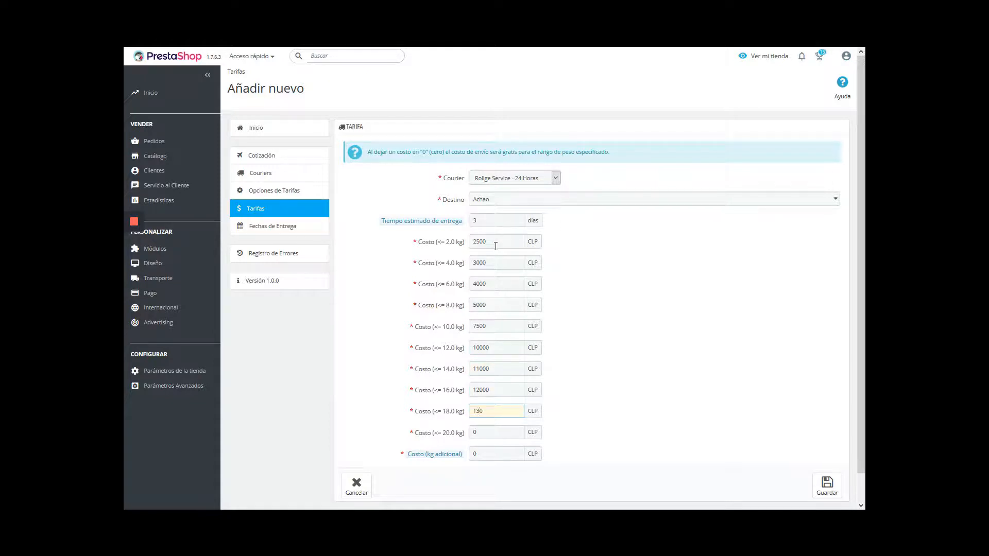
pyautogui.write('00')
pyautogui.press('Tab')
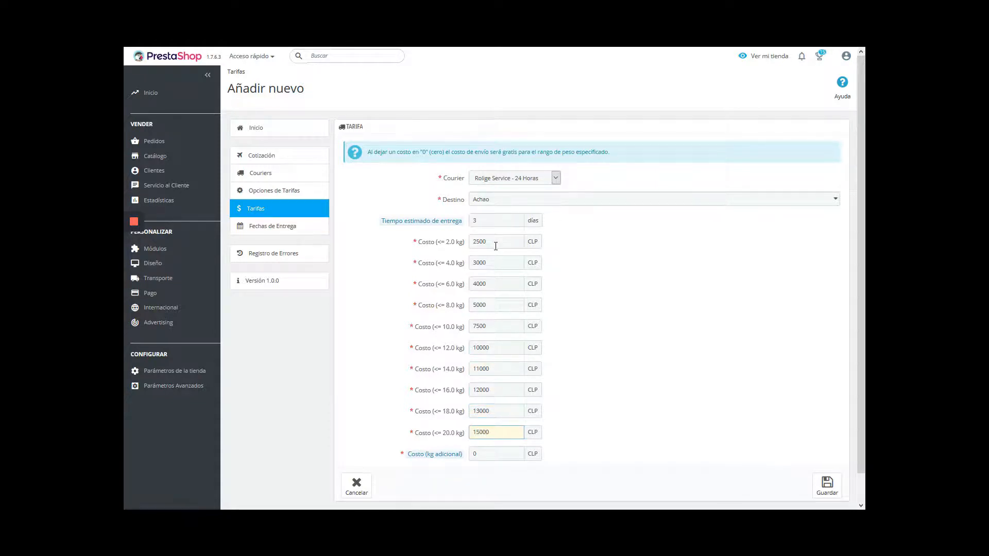
# Step: Set the cost per additional kilogram to 17500 CLP and save the new rate
pyautogui.press('Tab')
pyautogui.write('17500')
pyautogui.click(827, 486)
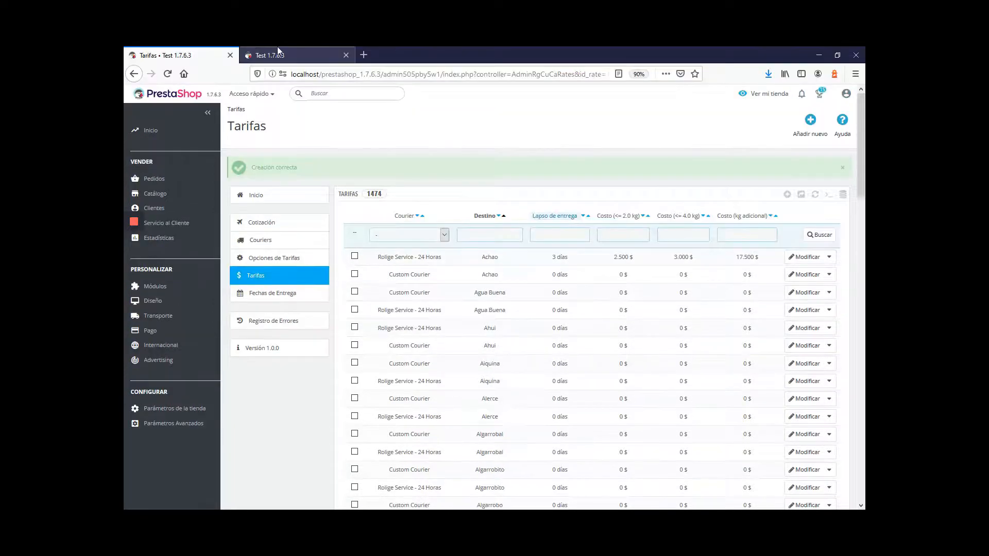
# Step: Check the Rolige Service shipping price at the store checkout against the price impact percentage in the quotation settings
pyautogui.click(277, 50)
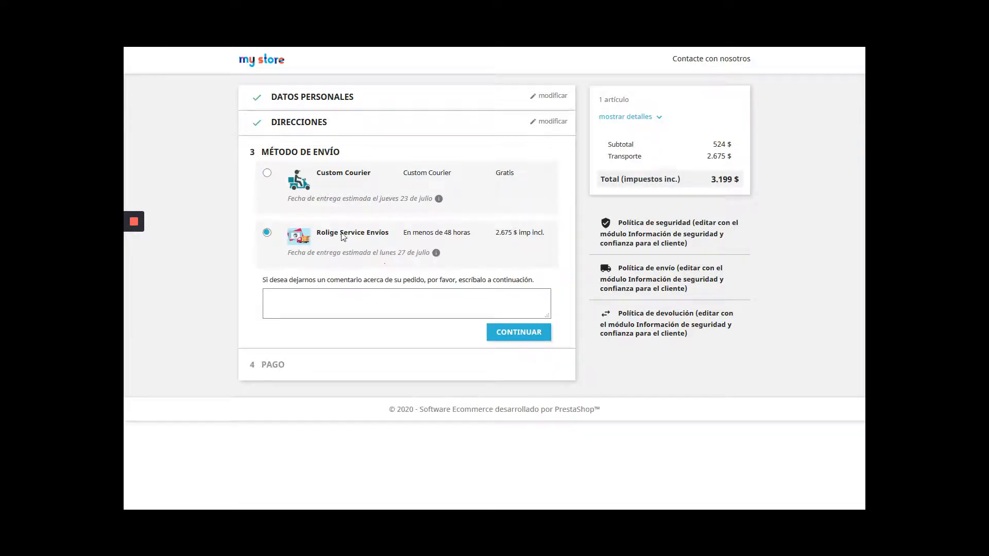
pyautogui.click(497, 236)
pyautogui.click(196, 47)
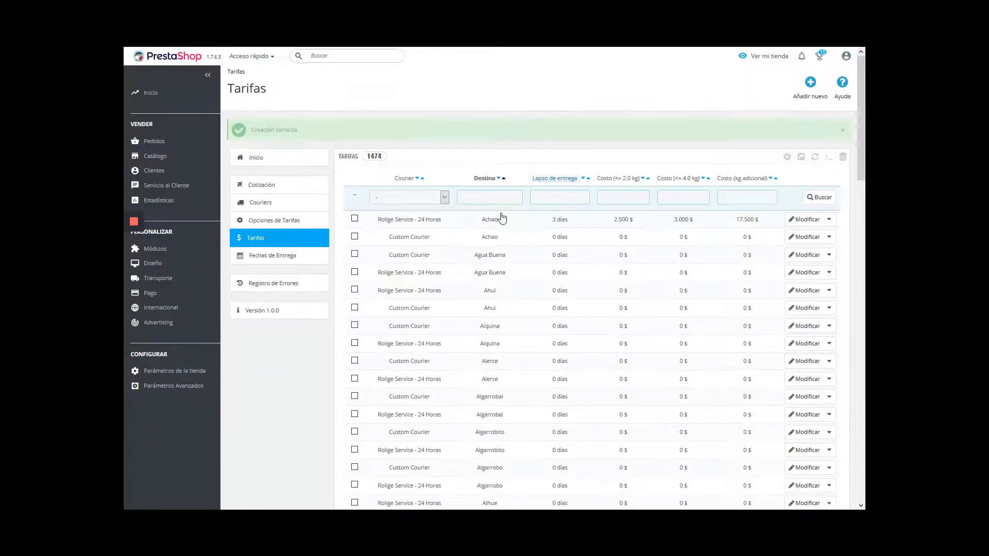
pyautogui.click(305, 191)
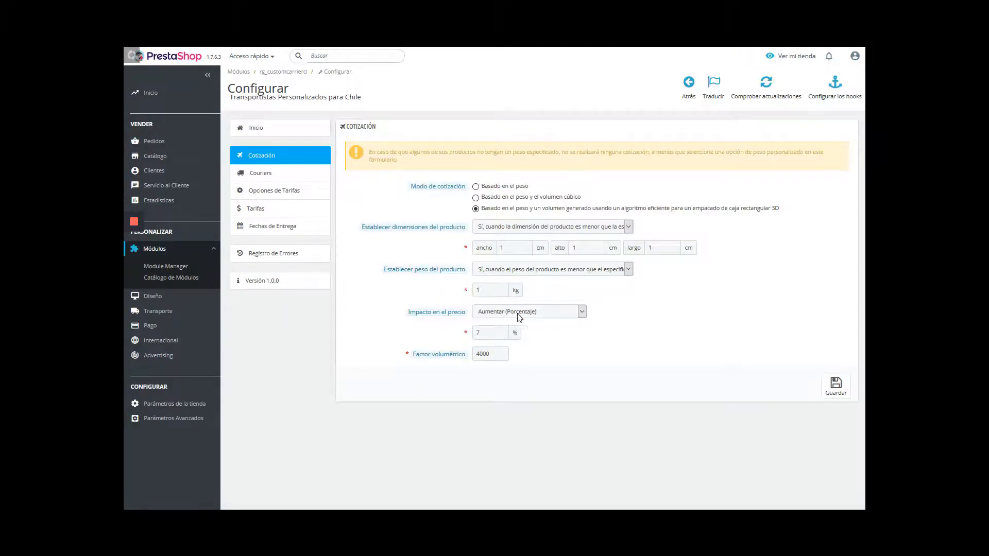
pyautogui.click(477, 332)
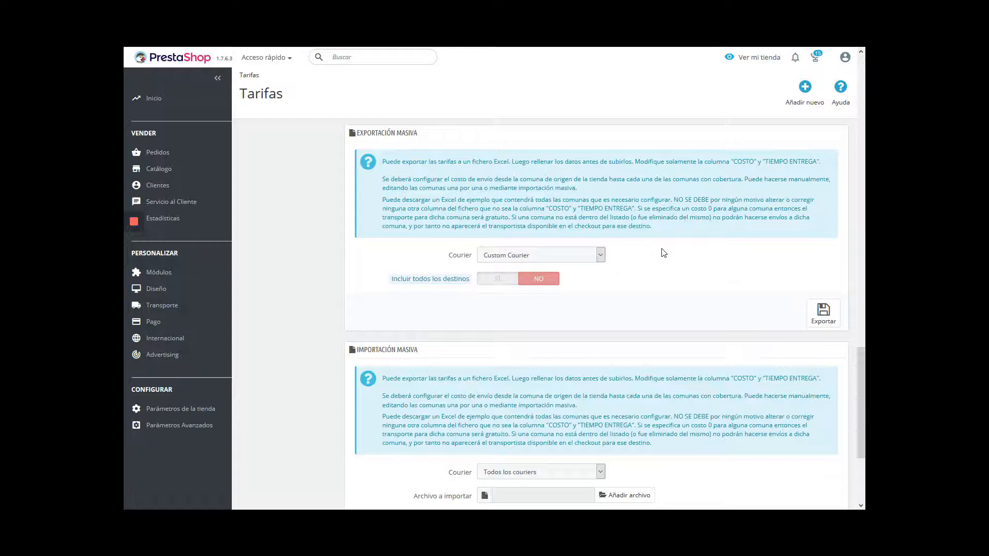
# Step: Turn on the inclusion of all destinations in the mass export for Custom Courier, and turn it back off
pyautogui.click(586, 256)
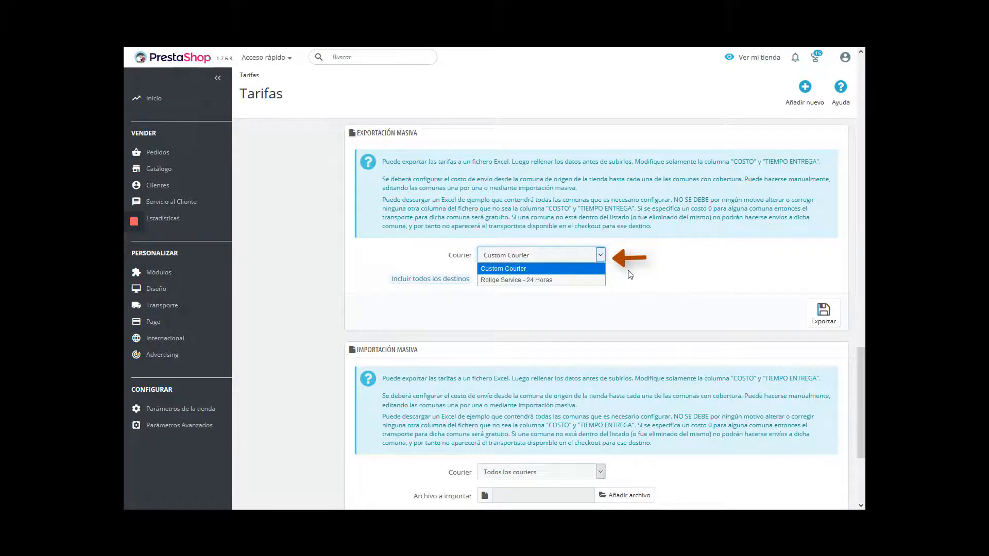
pyautogui.click(625, 270)
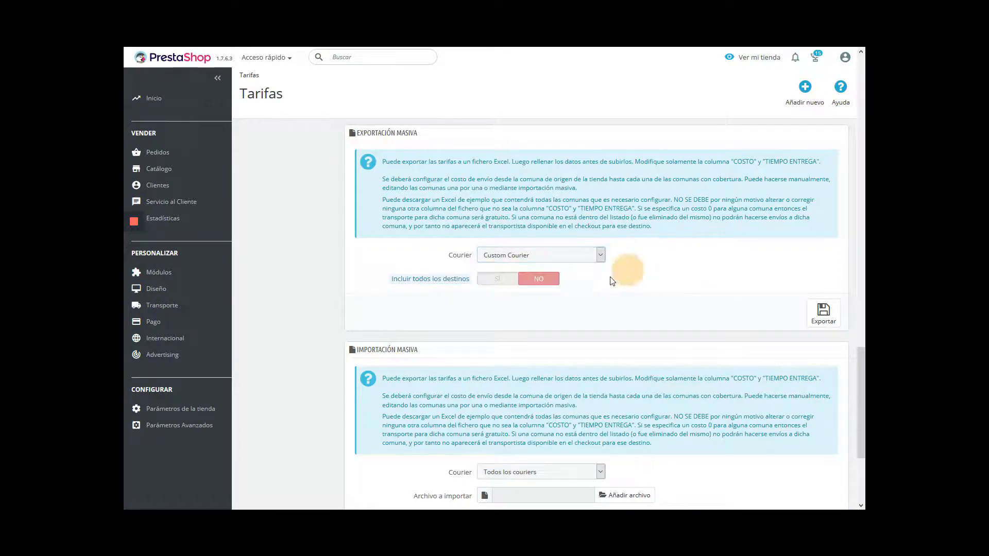
pyautogui.click(503, 286)
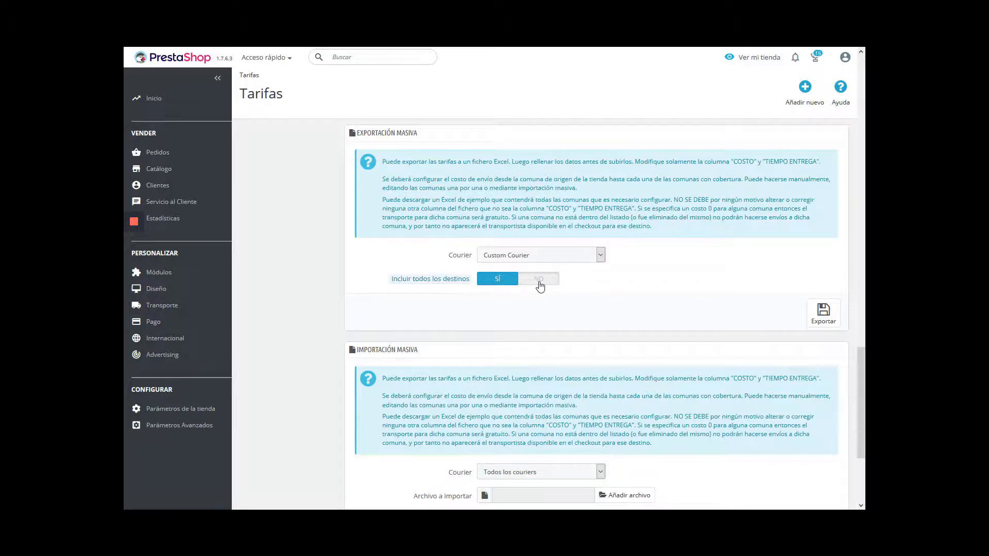
pyautogui.click(539, 287)
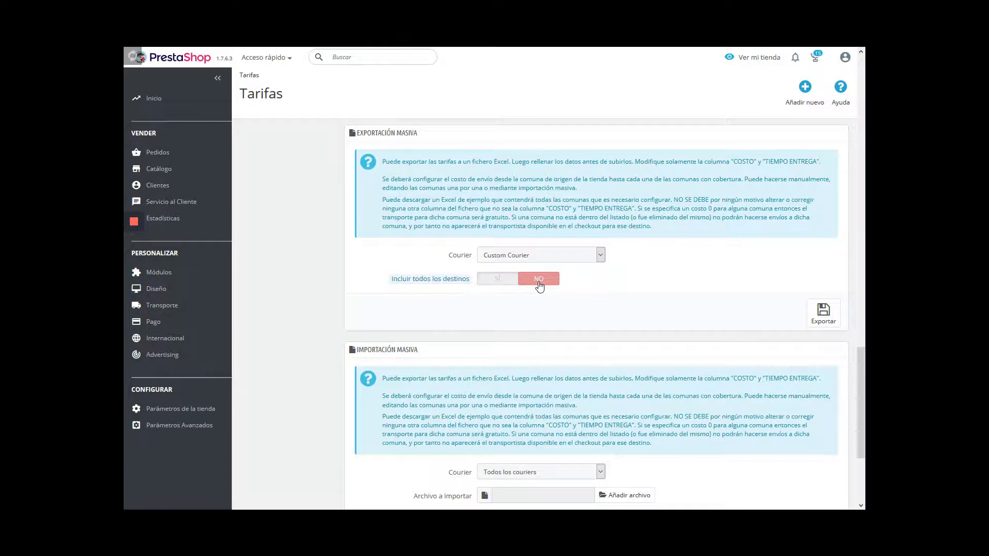
# Step: Mass-export the rates of the Rolige Service - 24 Horas courier and open the exported file in Excel 2016
pyautogui.click(581, 259)
pyautogui.click(570, 279)
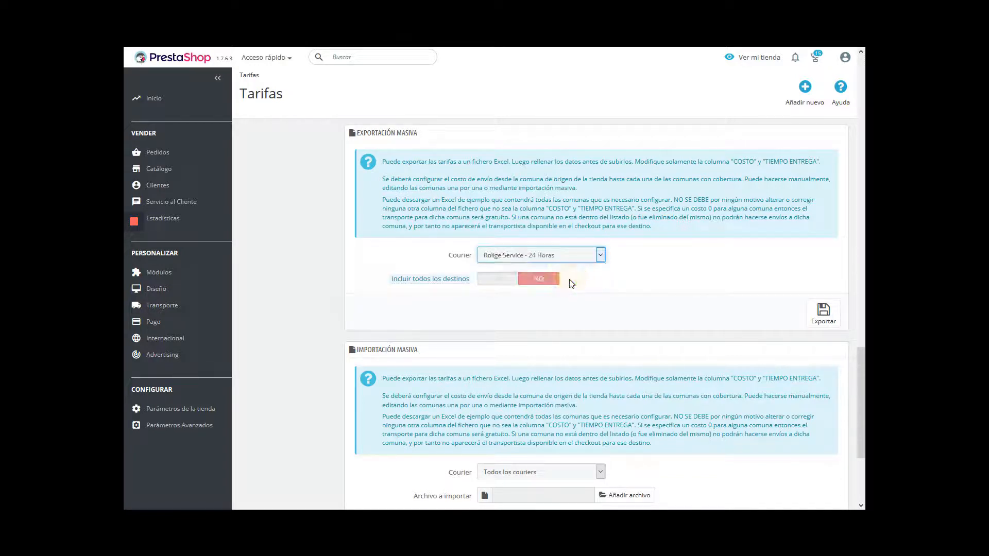
pyautogui.click(816, 322)
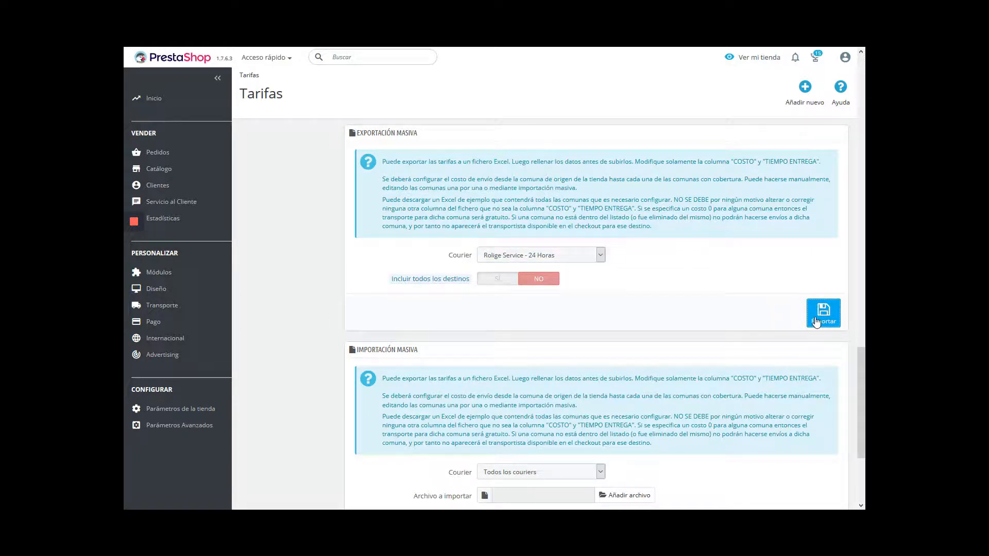
pyautogui.click(815, 321)
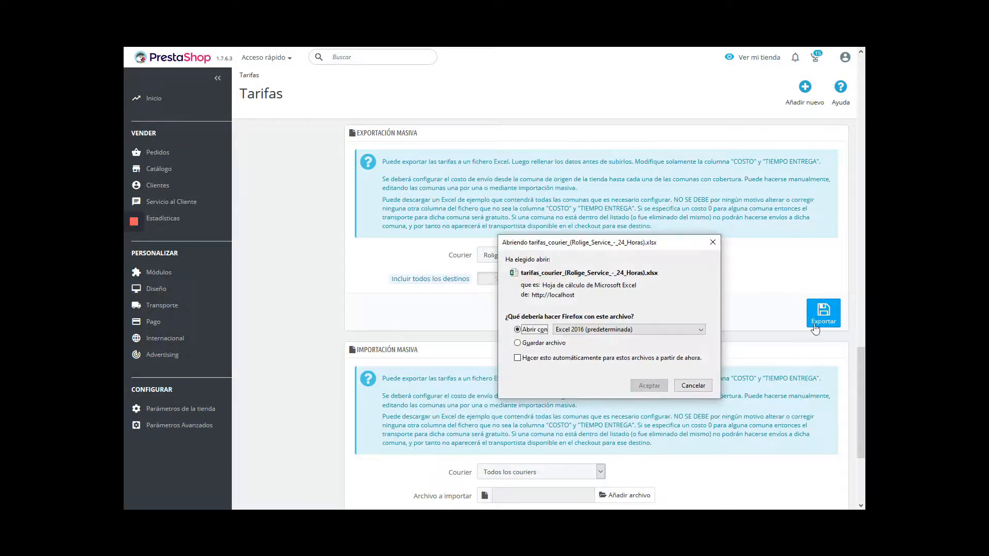
pyautogui.click(659, 388)
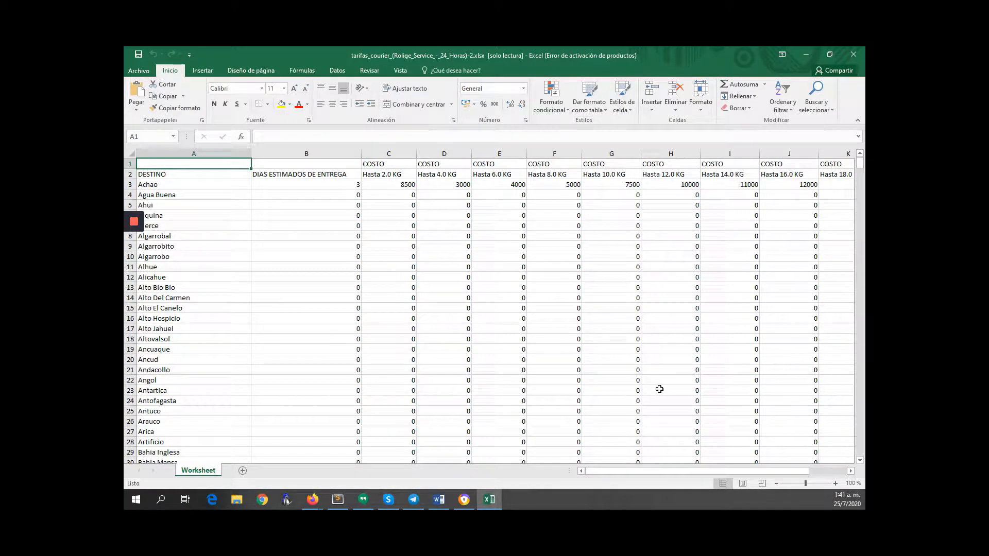
# Step: Examine Achao's costs per weight range in the exported spreadsheet, and close the file
pyautogui.click(397, 187)
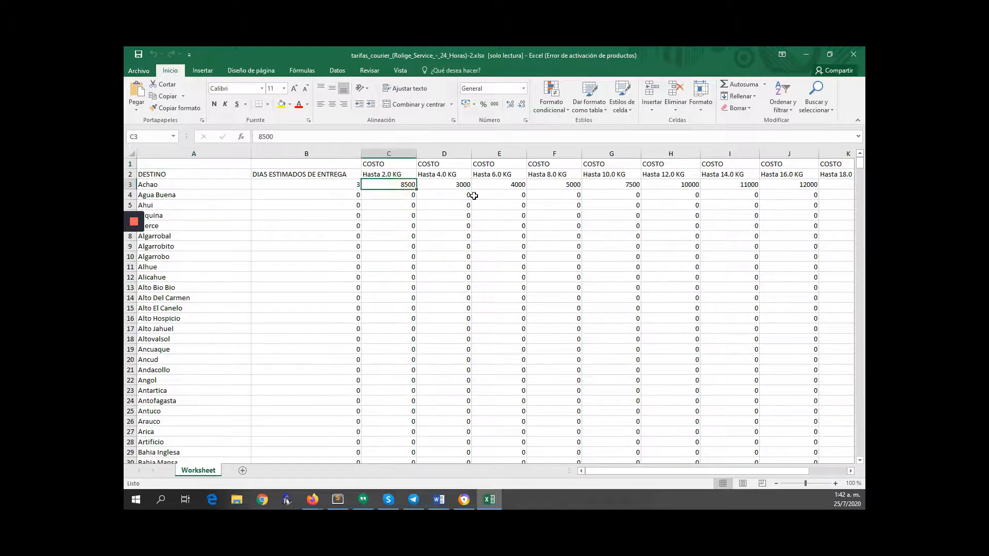
pyautogui.click(452, 188)
pyautogui.click(509, 187)
pyautogui.click(572, 185)
pyautogui.click(619, 185)
pyautogui.click(668, 184)
pyautogui.click(721, 185)
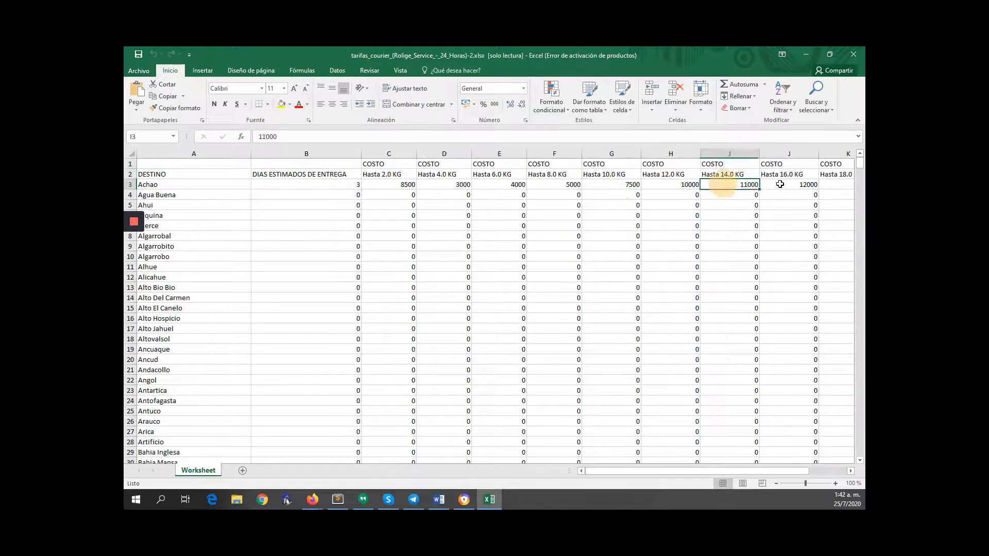
pyautogui.click(793, 185)
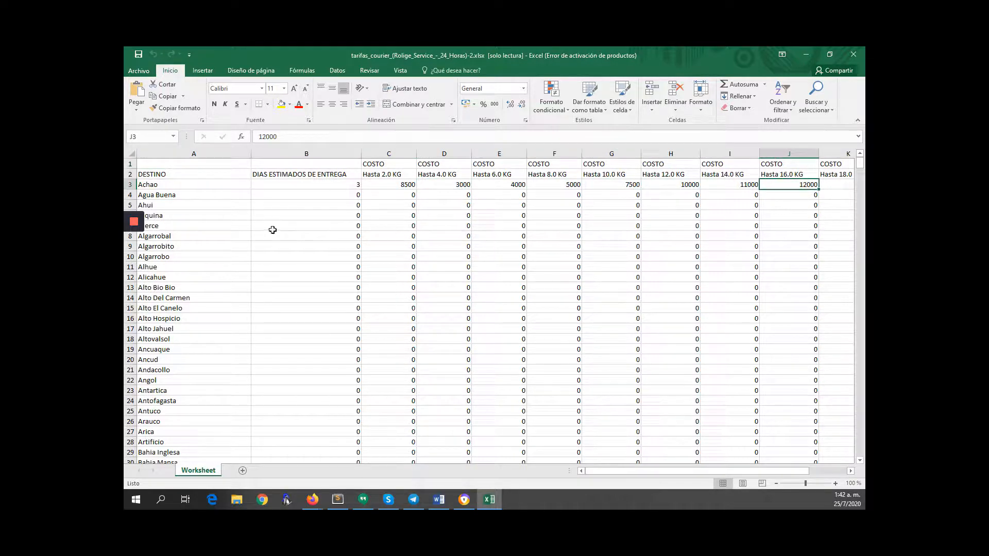
pyautogui.moveTo(859, 164)
pyautogui.mouseDown()
pyautogui.moveTo(859, 451)
pyautogui.moveTo(860, 177)
pyautogui.moveTo(843, 169)
pyautogui.mouseUp()
pyautogui.click(853, 58)
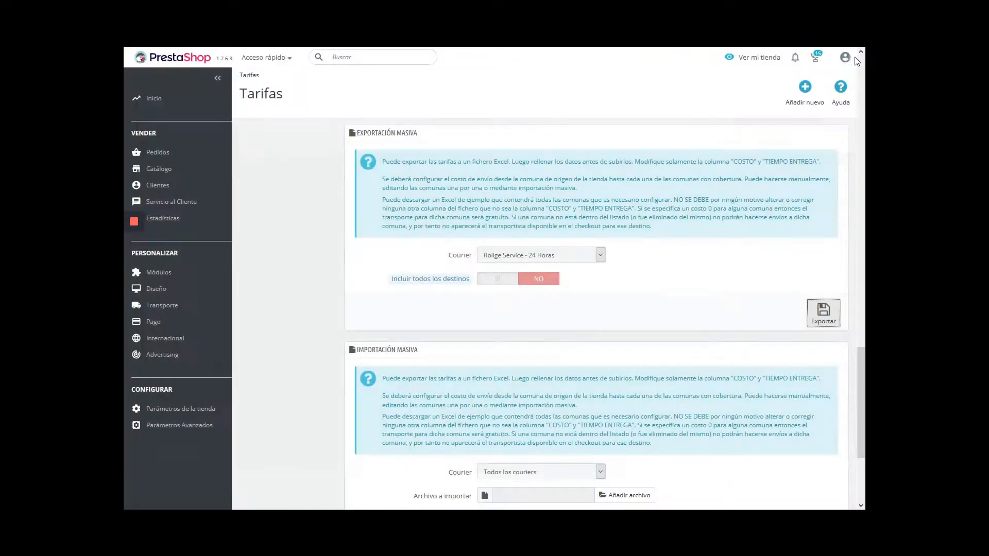
# Step: Delete the Rolige Service - 24 Horas rate for the destination Achao from the rates list
pyautogui.scroll(10, 596, 314)
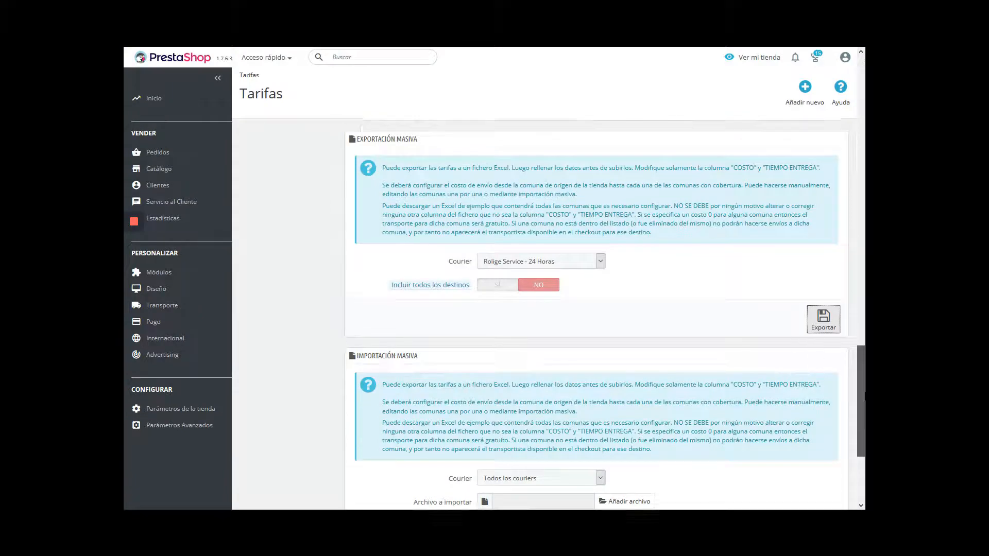
pyautogui.scroll(5, 596, 314)
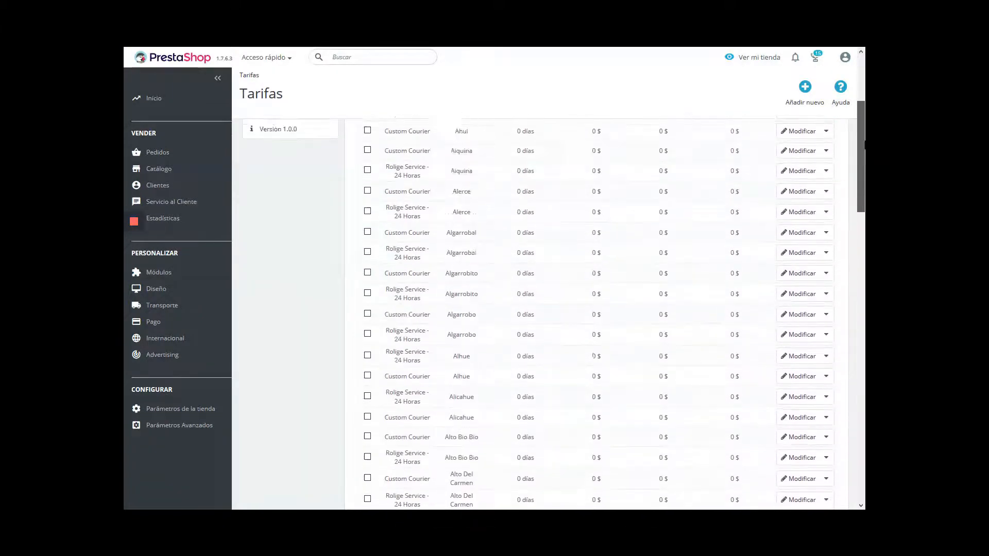
pyautogui.click(826, 198)
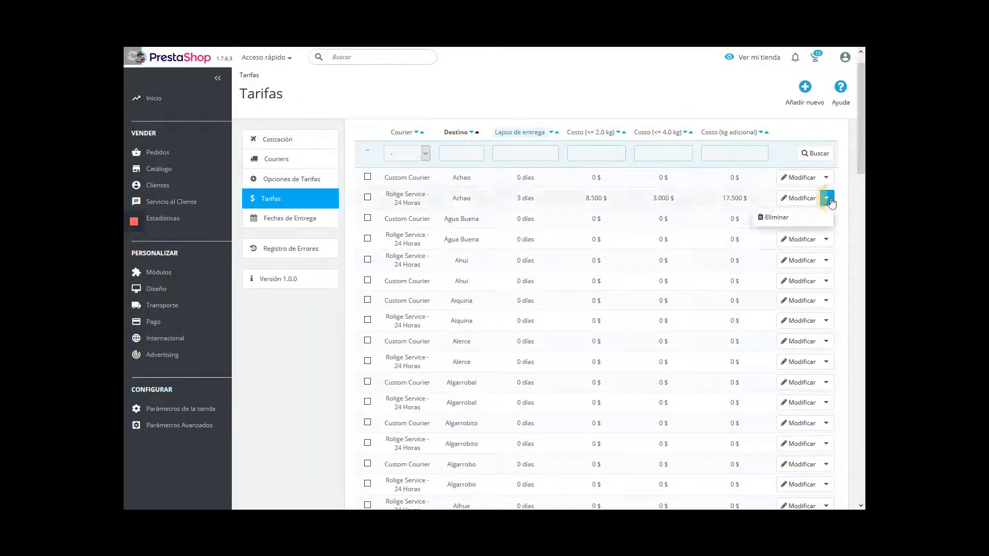
pyautogui.click(804, 218)
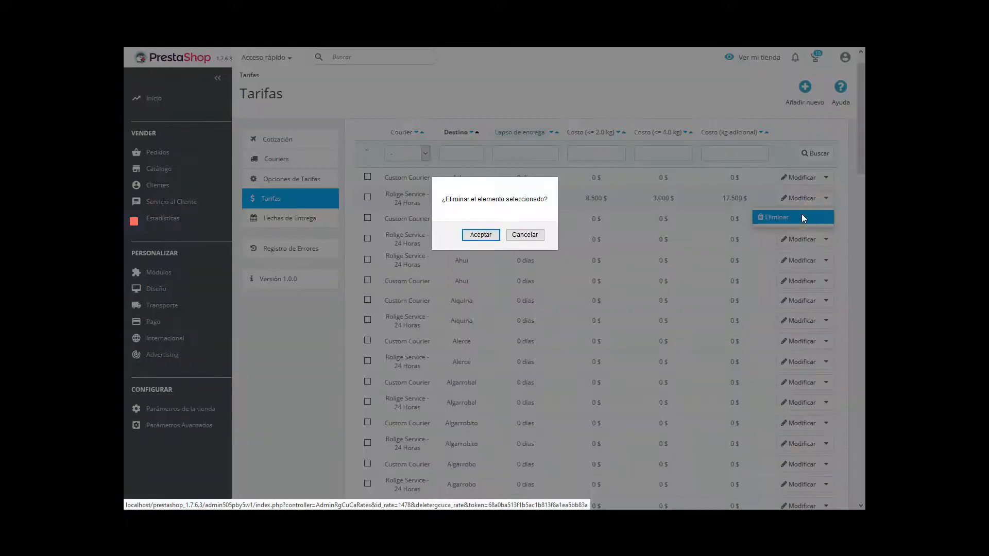
pyautogui.click(479, 235)
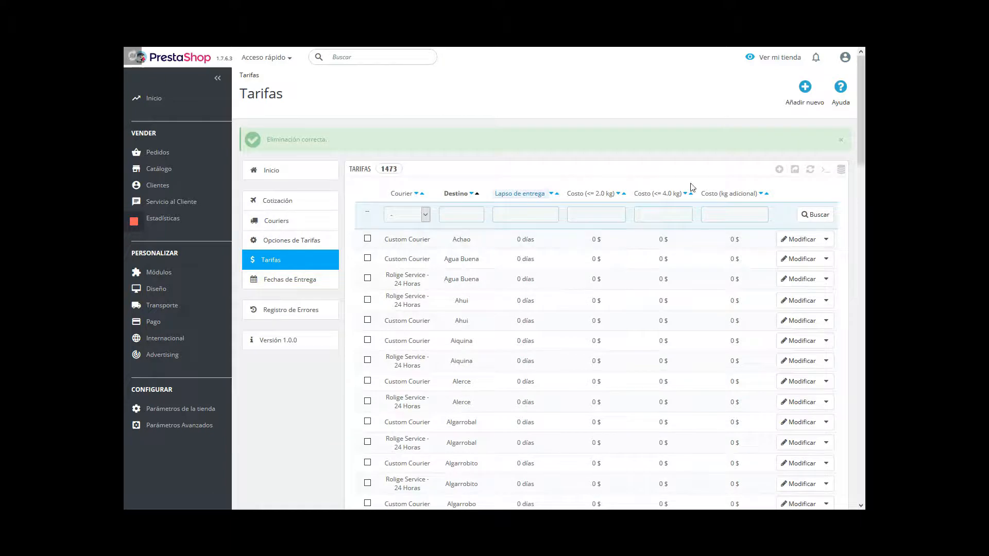
# Step: Mass-export the Rolige Service - 24 Horas rates without including all destinations, view the file in Excel 2016, and close it
pyautogui.moveTo(861, 138); pyautogui.dragTo(837, 397)
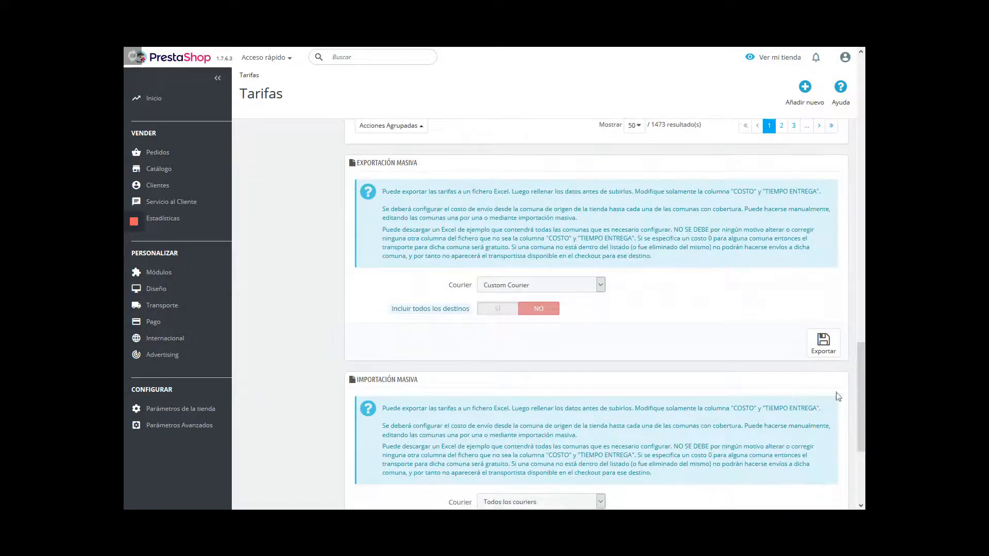
pyautogui.click(584, 293)
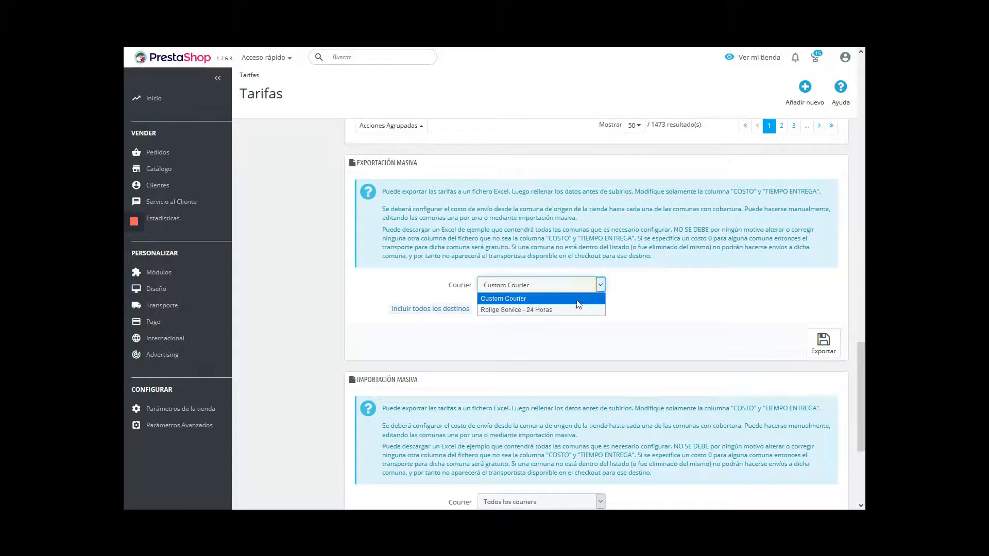
pyautogui.click(571, 305)
pyautogui.click(822, 351)
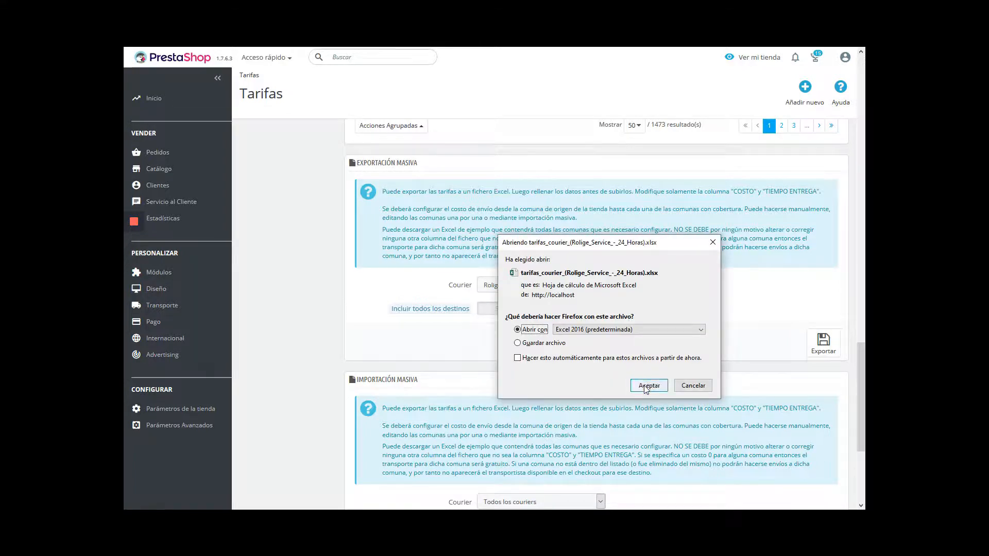
pyautogui.click(647, 387)
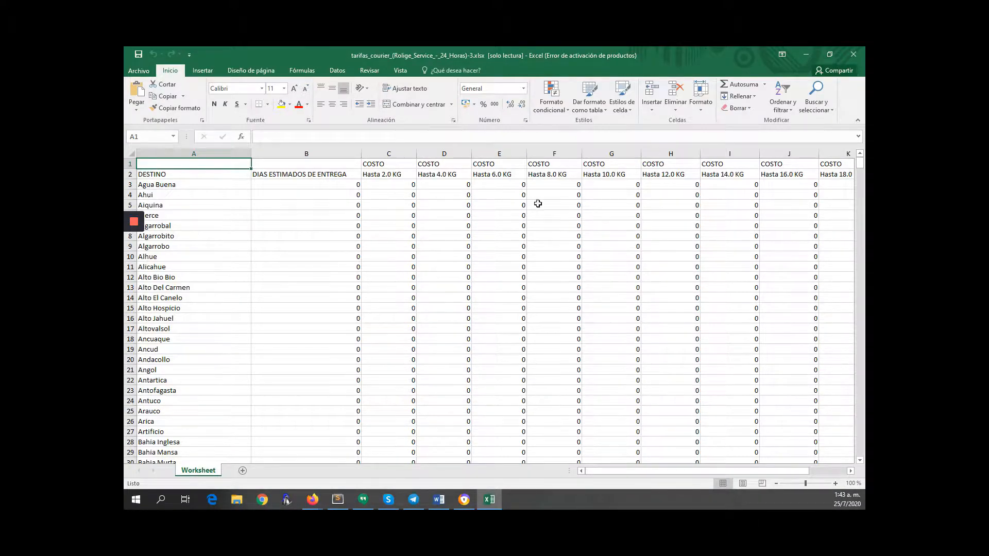
pyautogui.click(853, 55)
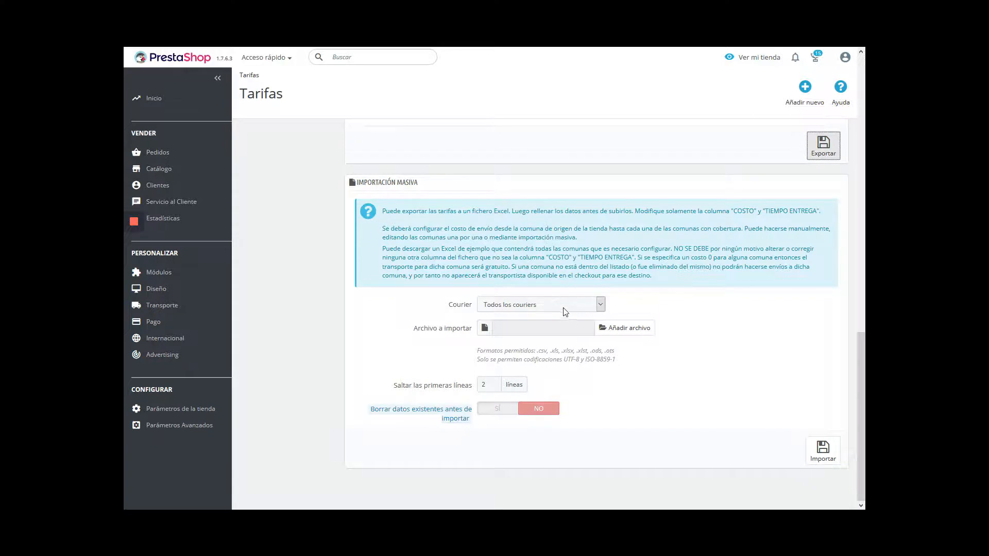
# Step: Choose Rolige Service - 24 Horas as the mass import courier, and check the two header rows of the downloaded rates file against the import settings
pyautogui.click(565, 307)
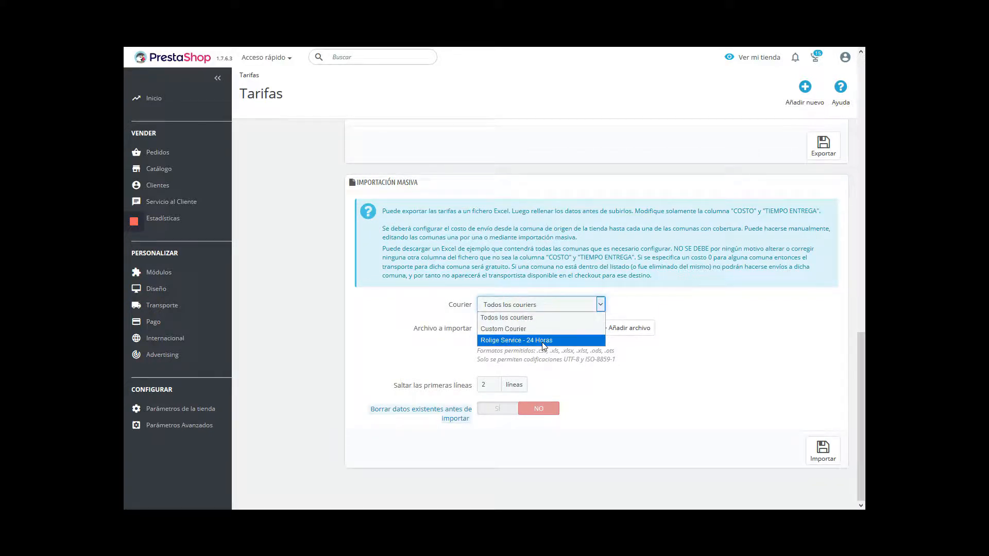
pyautogui.click(543, 340)
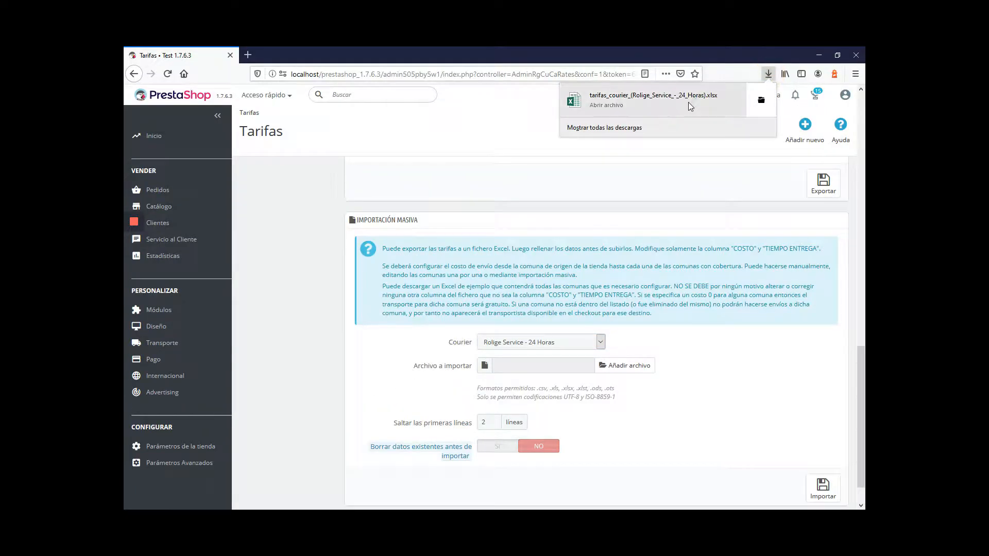
pyautogui.click(688, 102)
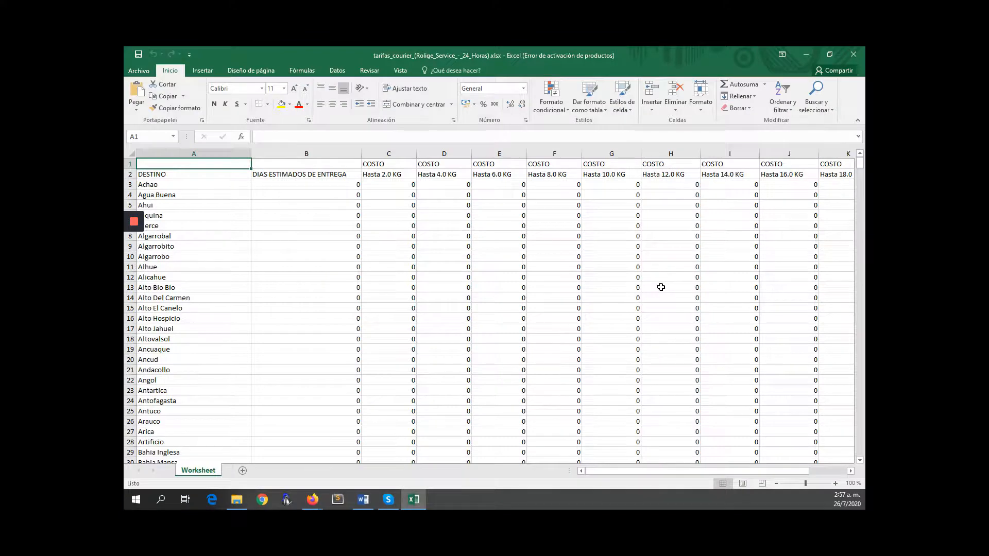
pyautogui.moveTo(170, 164)
pyautogui.mouseDown()
pyautogui.moveTo(165, 177)
pyautogui.moveTo(499, 175)
pyautogui.mouseUp()
pyautogui.click(805, 54)
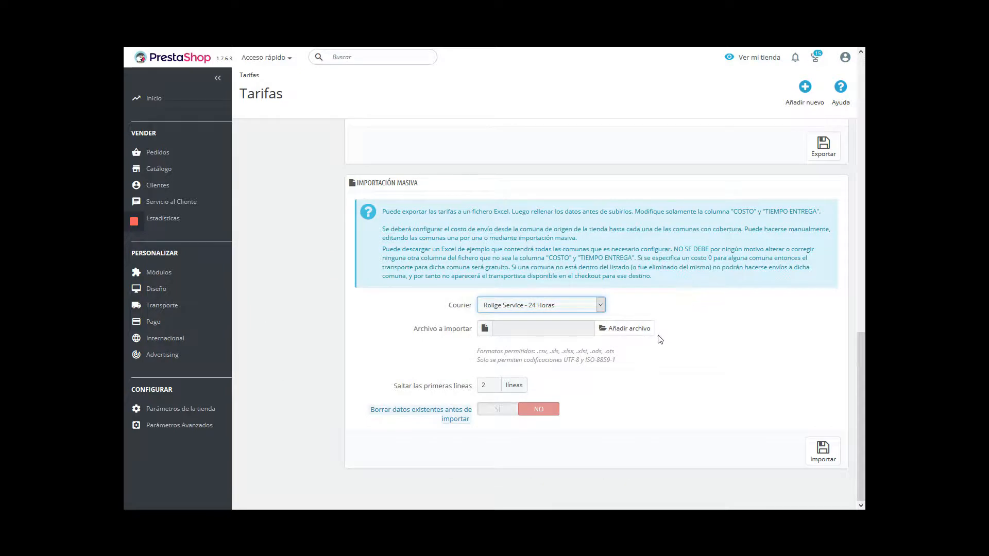
pyautogui.moveTo(462, 412)
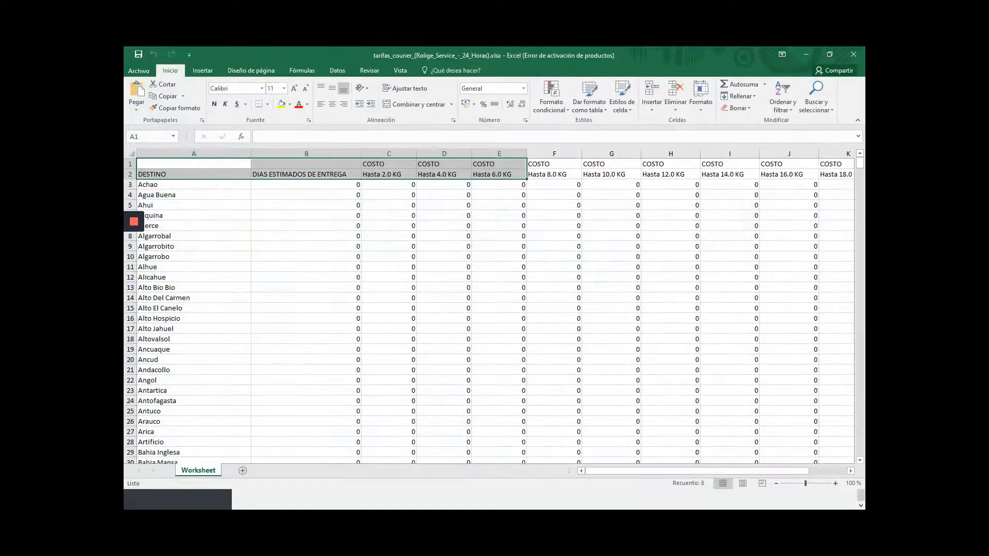
# Step: In the exported rates spreadsheet, delete all destination rows from Bahia Inglesa in row 29 through the end of the list
pyautogui.scroll(-2, 218, 315)
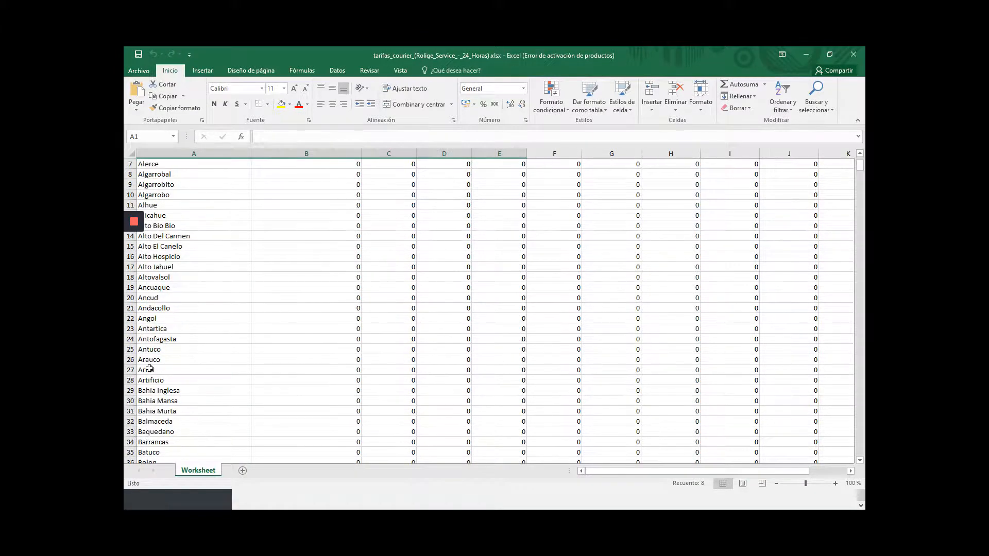
pyautogui.moveTo(149, 390); pyautogui.dragTo(161, 455)
pyautogui.rightClick(183, 356)
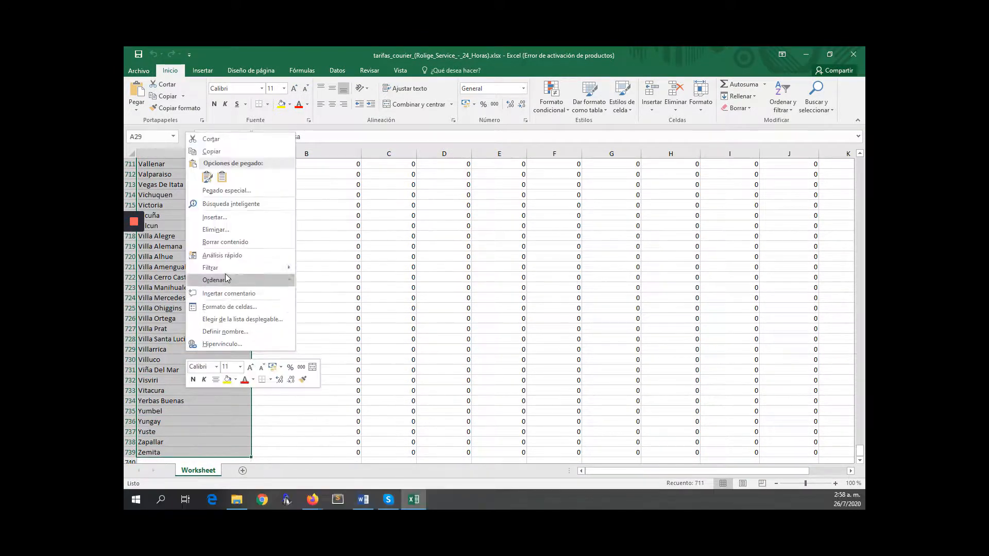
pyautogui.click(233, 235)
pyautogui.click(184, 231)
pyautogui.click(230, 258)
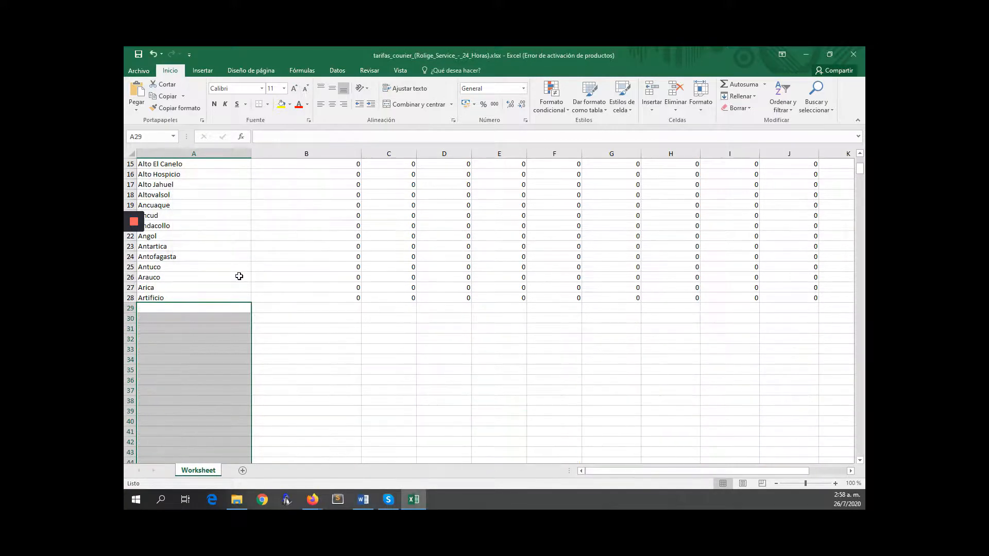
# Step: Set Achao's cost to 2000 for up to 2.0 kg and 3000 for up to 4.0 kg, and save and close the spreadsheet
pyautogui.scroll(5, 525, 237)
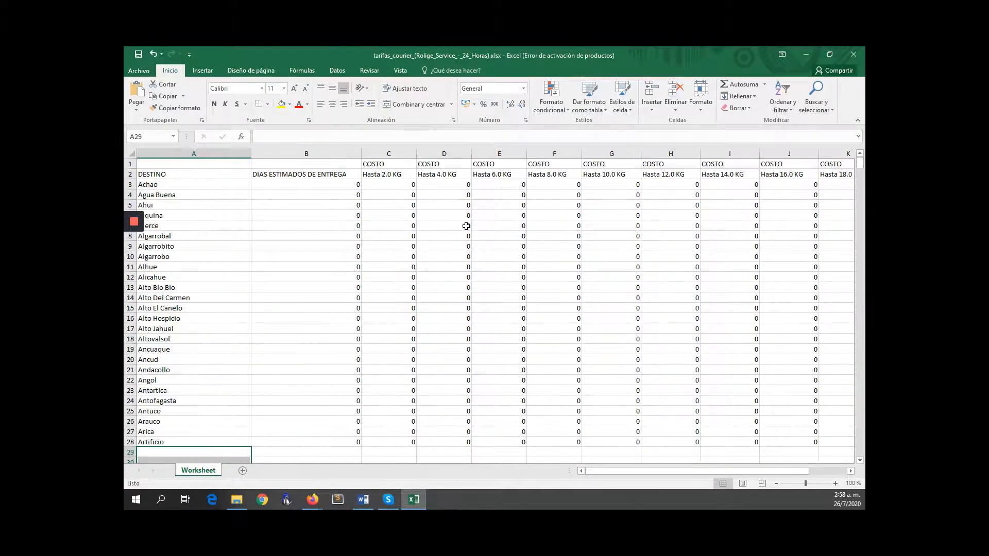
pyautogui.click(406, 189)
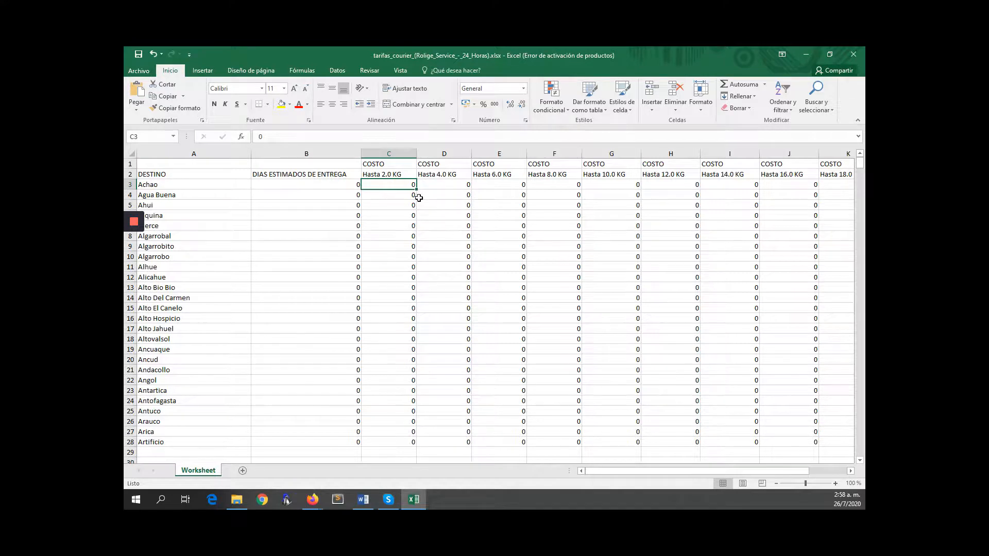
pyautogui.write('2000')
pyautogui.click(443, 185)
pyautogui.write('3000')
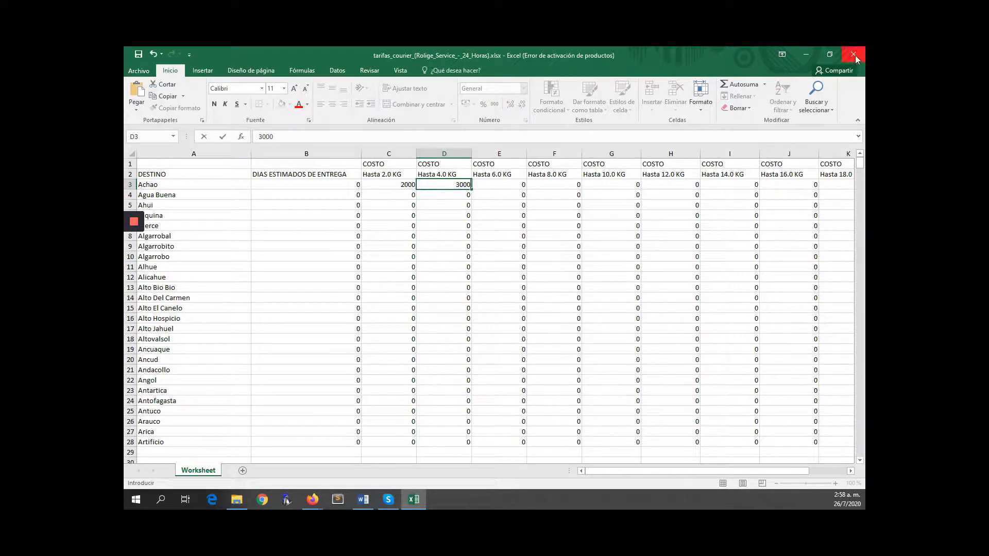
pyautogui.click(855, 58)
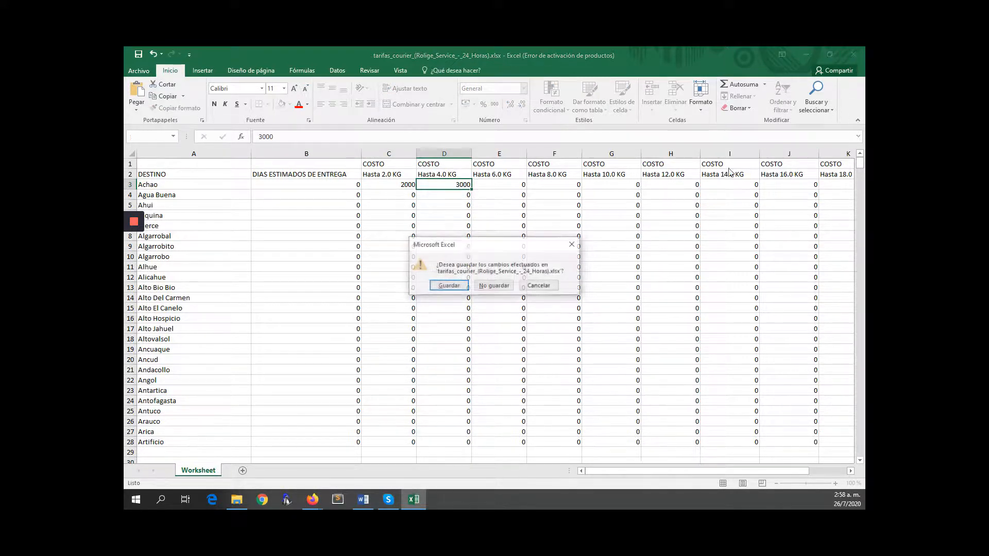
pyautogui.click(453, 289)
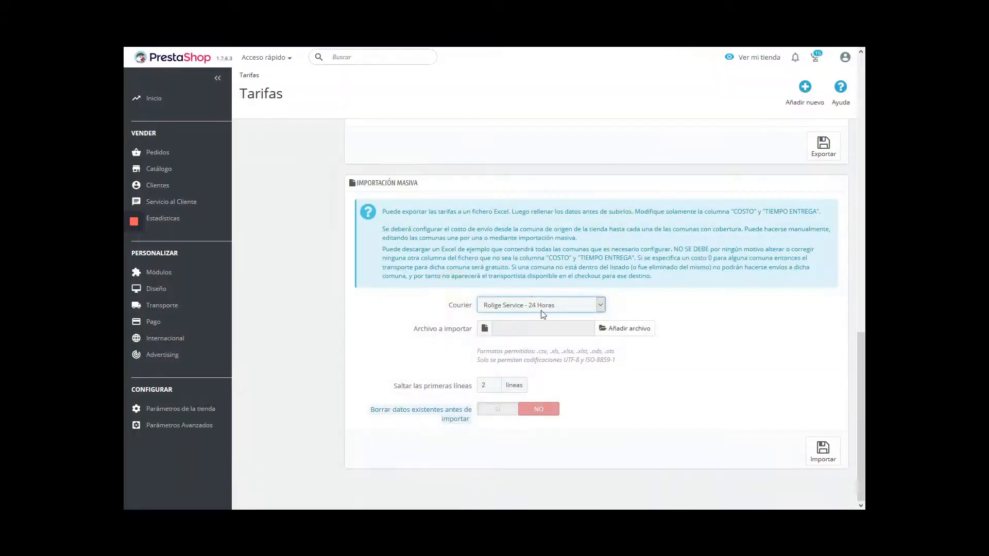
# Step: Import tarifas_courier_(Rolige_Service_-_24_Horas).xlsx into the rates for Rolige Service - 24 Horas, keeping the existing data
pyautogui.click(628, 336)
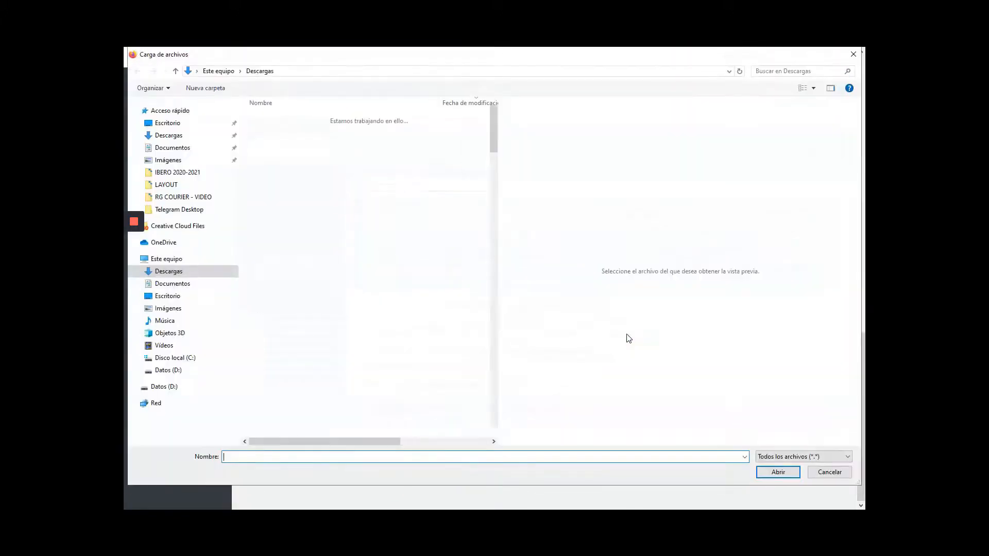
pyautogui.doubleClick(355, 131)
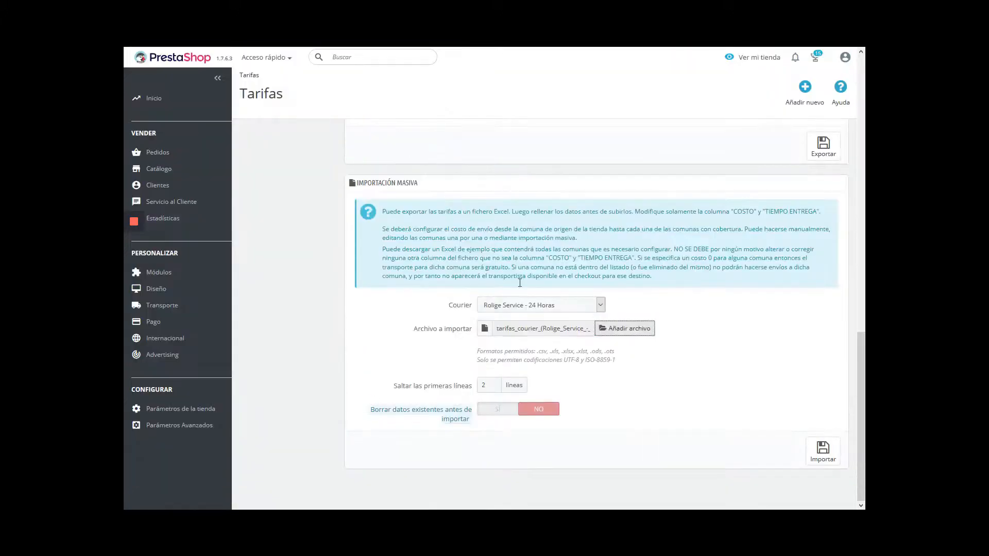
pyautogui.click(811, 456)
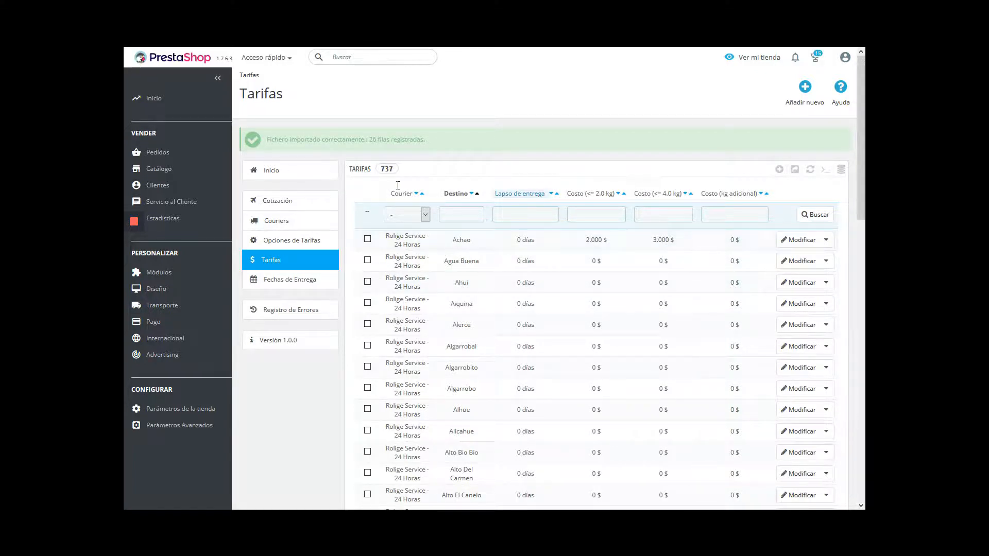
# Step: Check the total number of rates and the number of rows registered by the import
pyautogui.doubleClick(393, 169)
pyautogui.click(407, 172)
pyautogui.moveTo(267, 138); pyautogui.dragTo(455, 144)
pyautogui.click(455, 145)
# Step: Turn on deleting existing data before importing, and import tarifas_courier_(Rolige_Service_-_24_Horas).xlsx again
pyautogui.moveTo(861, 182); pyautogui.dragTo(864, 465)
pyautogui.click(495, 411)
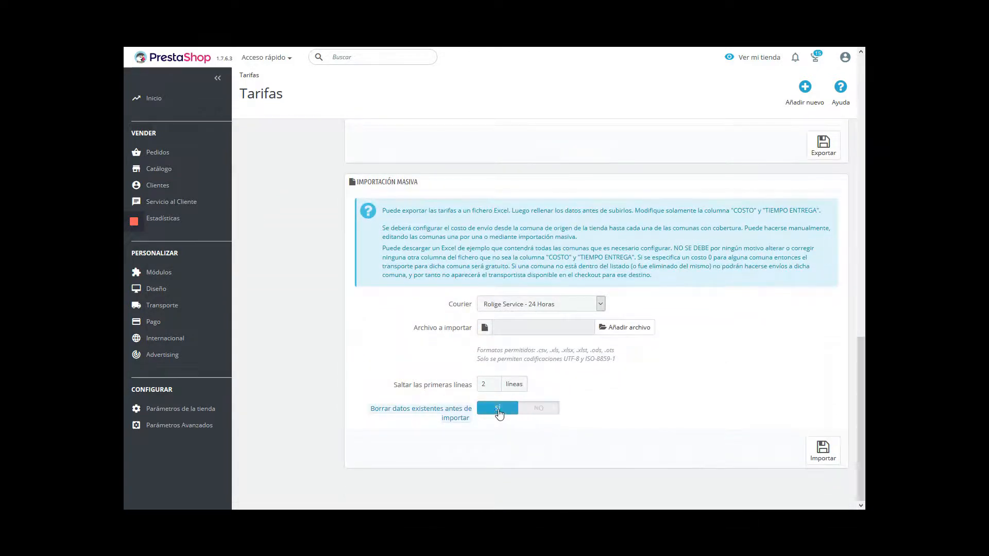
pyautogui.click(637, 336)
pyautogui.click(364, 132)
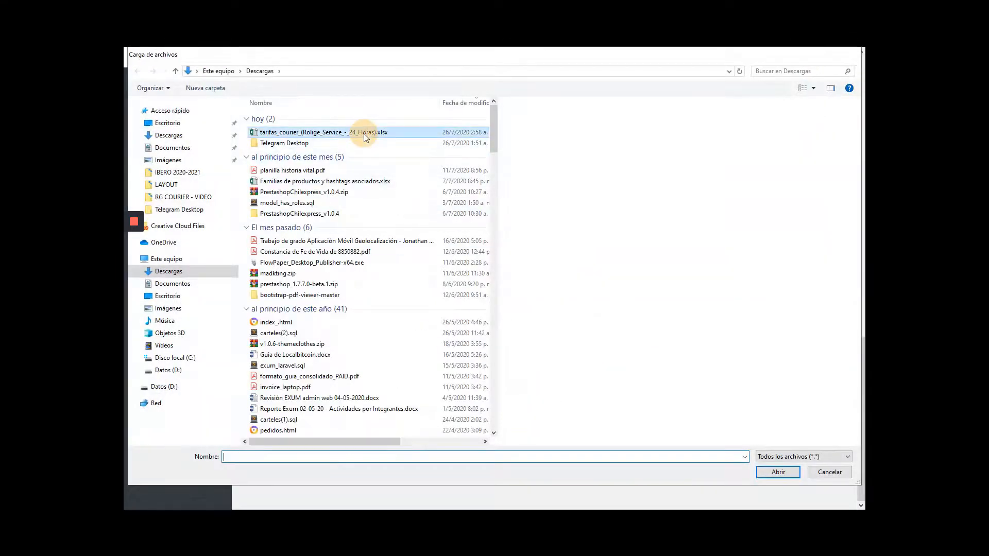
pyautogui.doubleClick(363, 134)
pyautogui.click(824, 456)
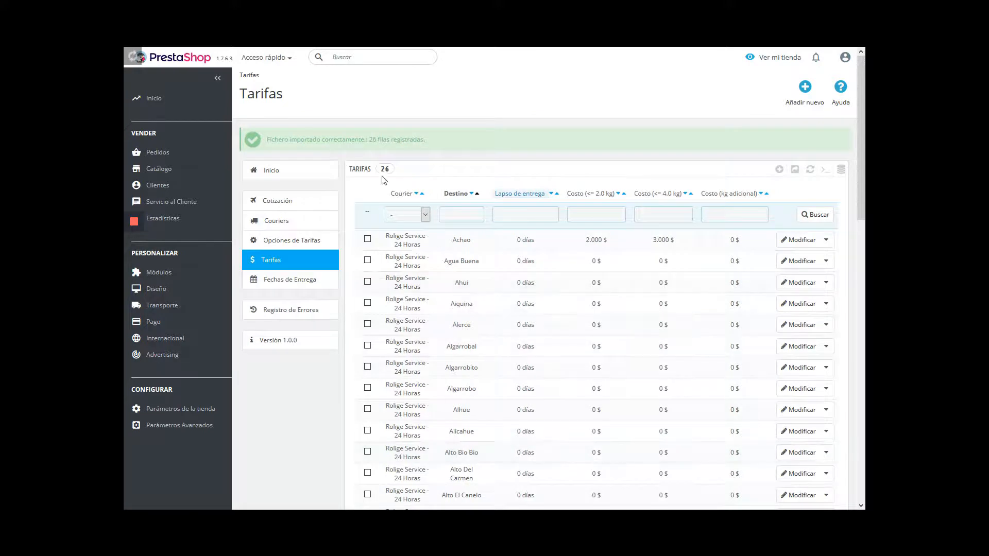
# Step: Check the rate count after the import and look through the rates list to its second page
pyautogui.doubleClick(386, 169)
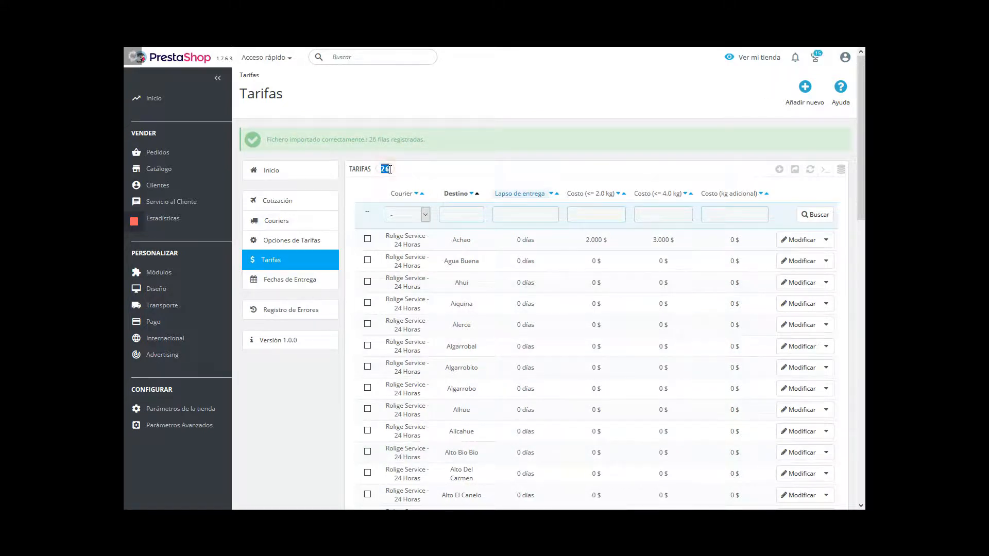
pyautogui.moveTo(862, 179); pyautogui.dragTo(864, 292)
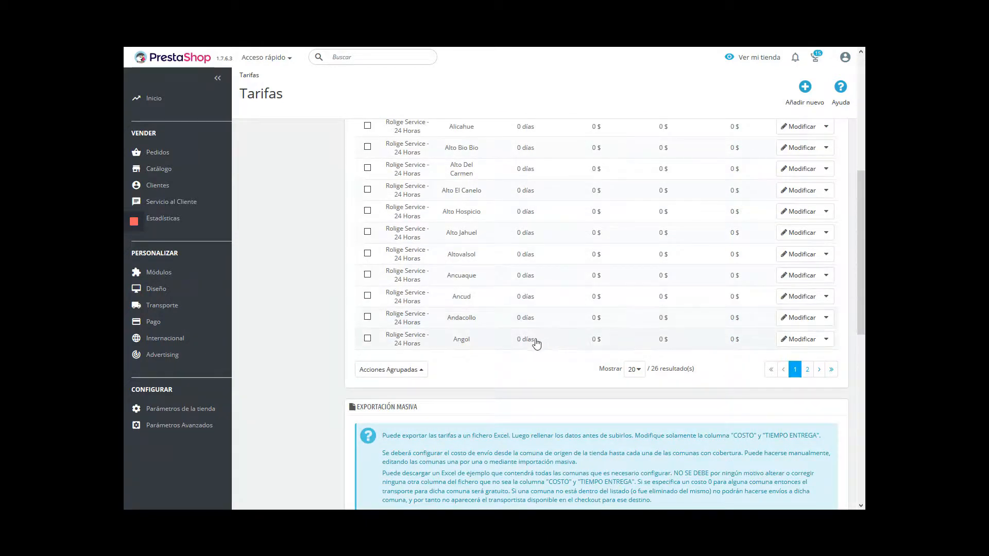
pyautogui.click(808, 370)
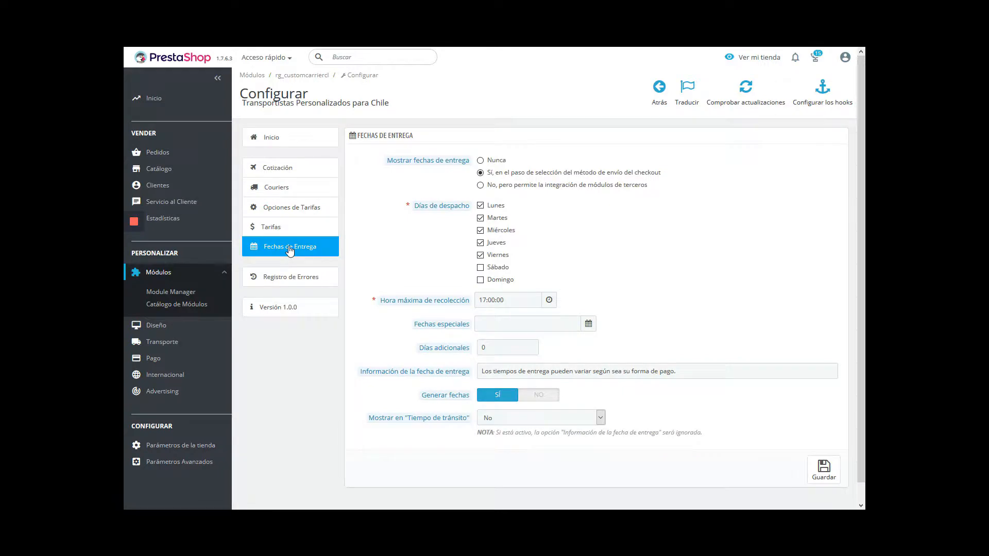
# Step: Check the estimated delivery dates of the shipping methods at the store checkout, and return to the module's delivery date settings
pyautogui.click(302, 54)
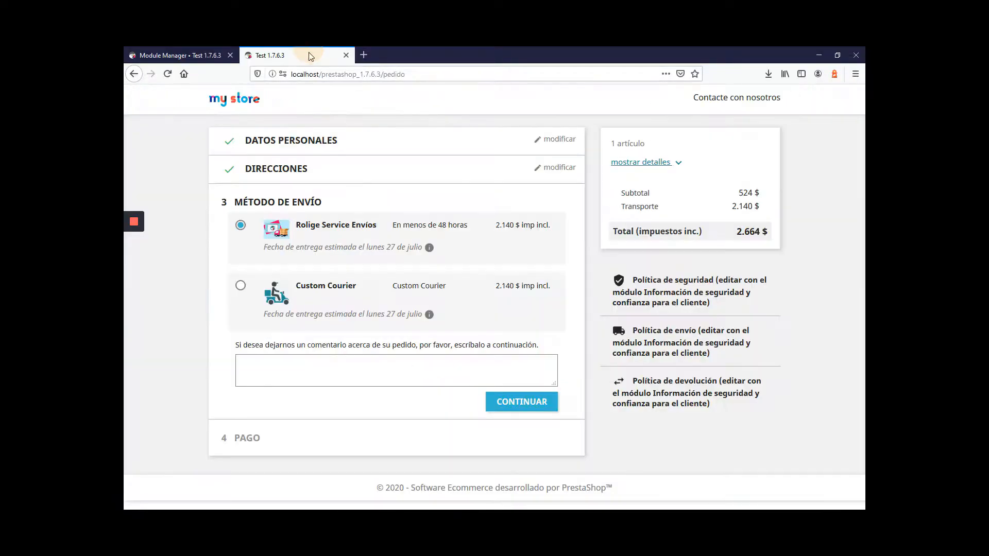
pyautogui.moveTo(263, 211); pyautogui.dragTo(422, 219)
pyautogui.click(359, 219)
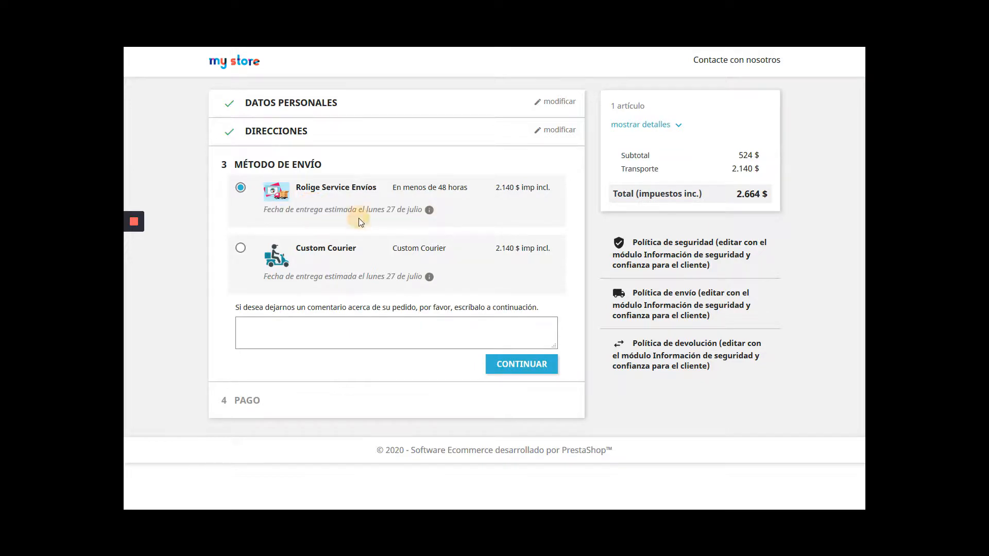
pyautogui.click(184, 54)
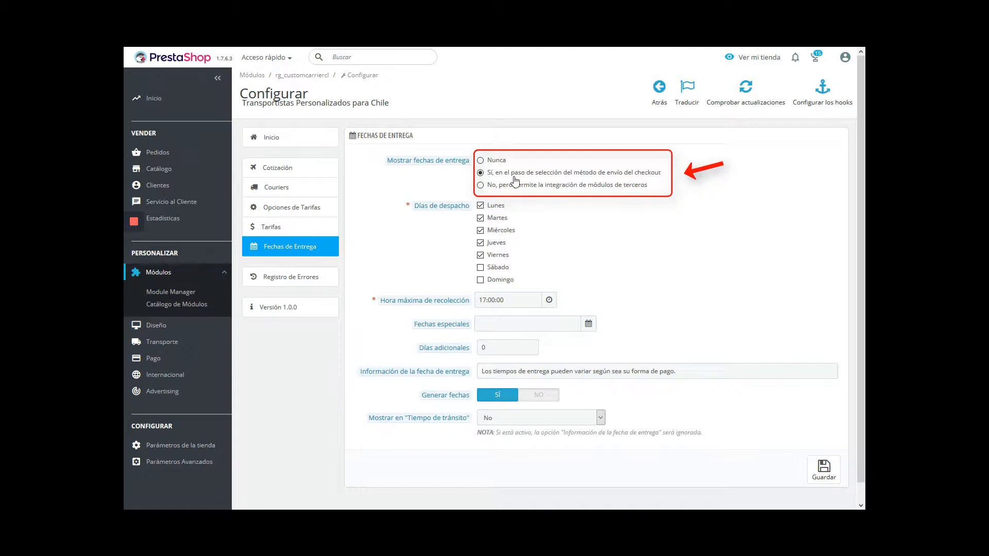
# Step: Set the display of delivery dates to Nunca, save, check the shipping methods at the store checkout, and return to the settings
pyautogui.click(502, 162)
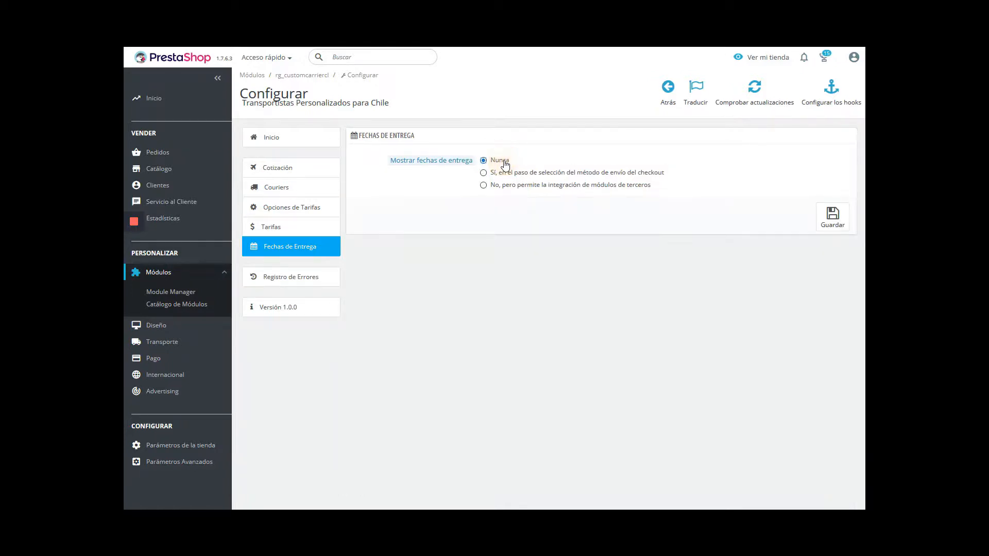
pyautogui.click(833, 223)
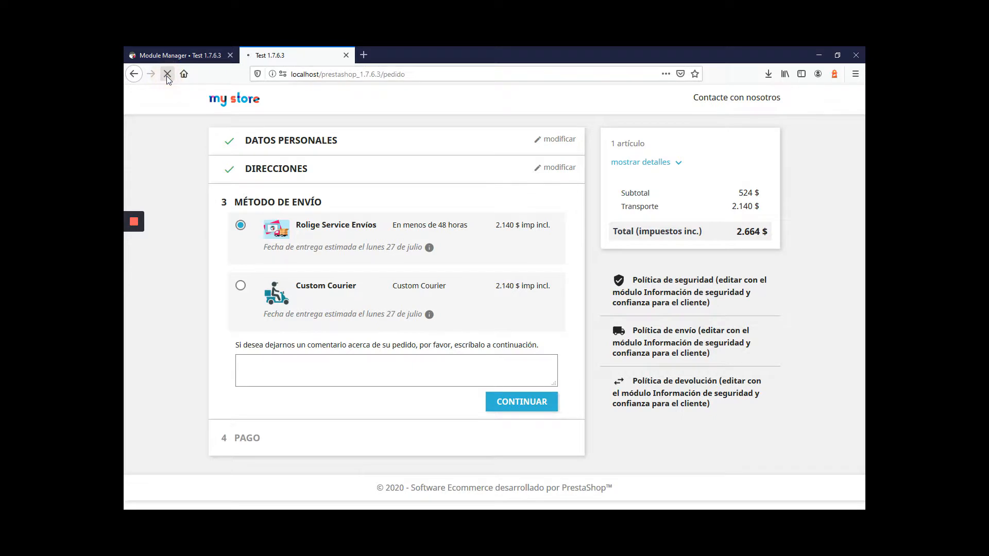
pyautogui.press('F11')
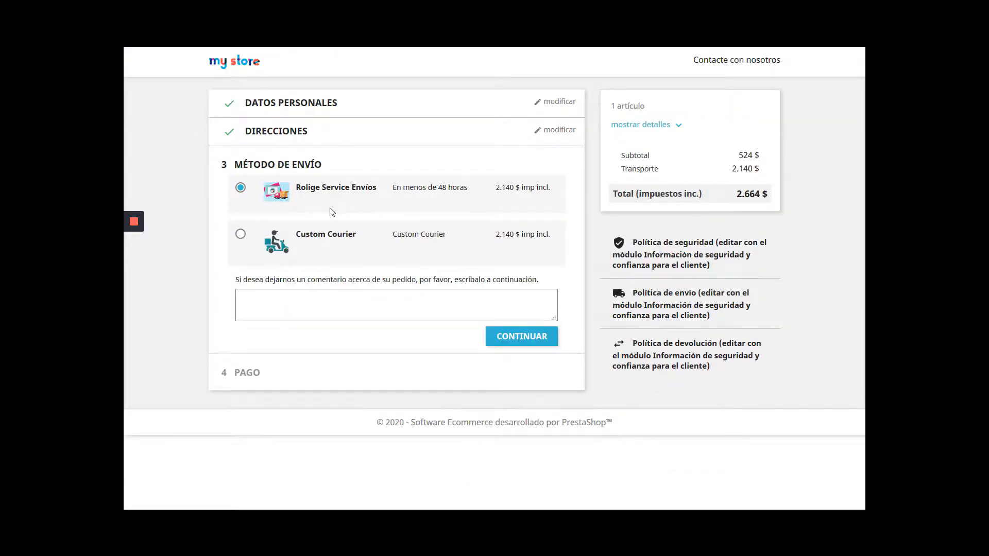
pyautogui.click(178, 48)
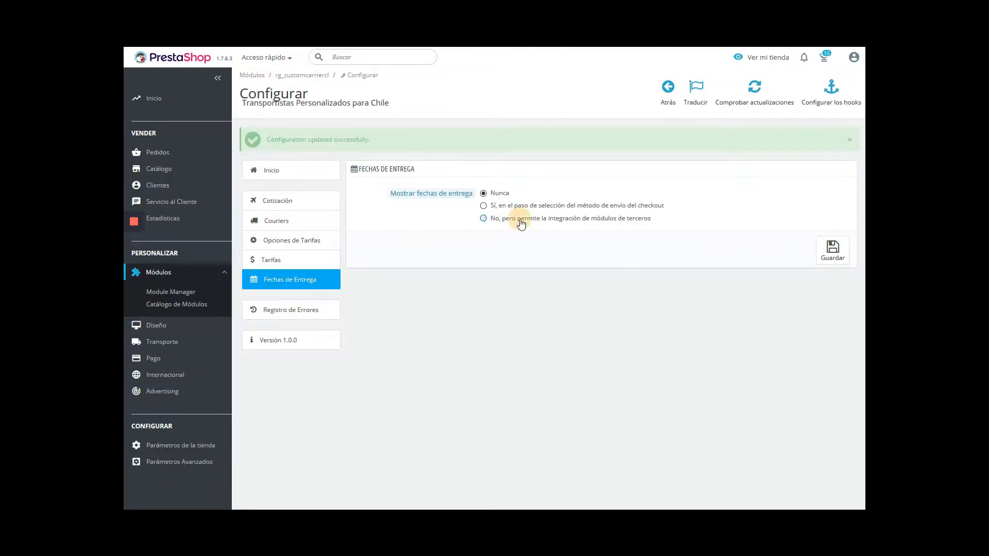
# Step: Show delivery dates at the checkout's shipping method selection step, keeping Lunes through Viernes as the dispatch days
pyautogui.click(519, 207)
pyautogui.moveTo(447, 240)
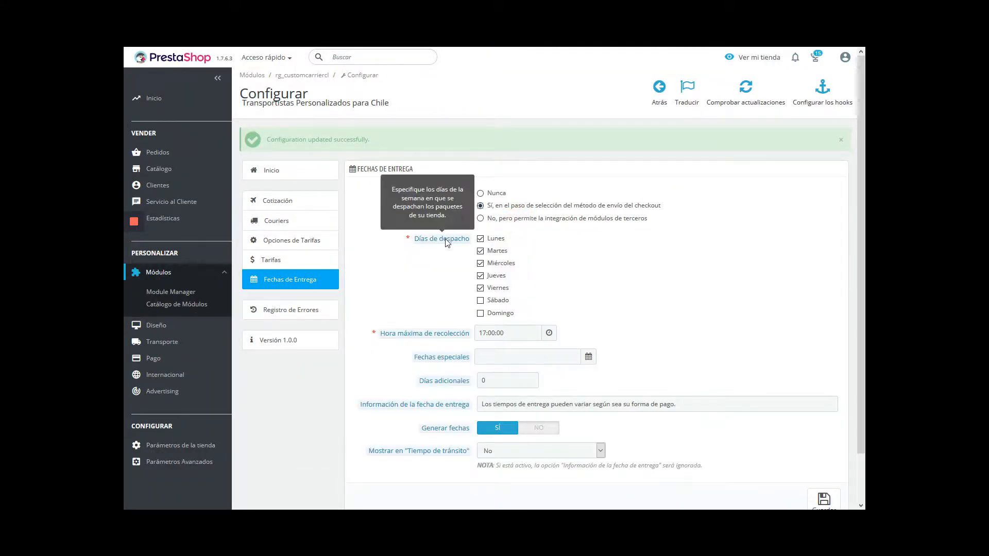
pyautogui.click(486, 239)
pyautogui.click(489, 251)
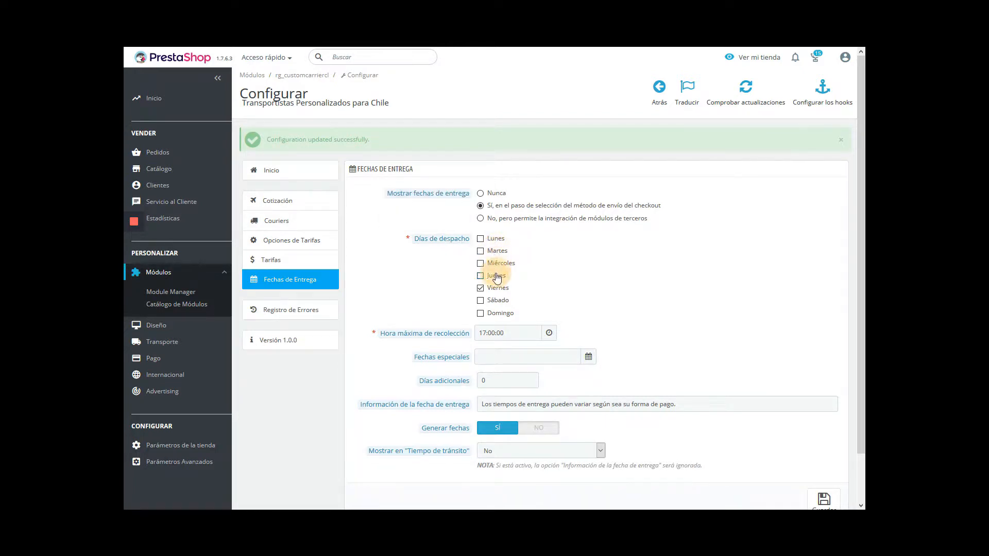
pyautogui.click(487, 251)
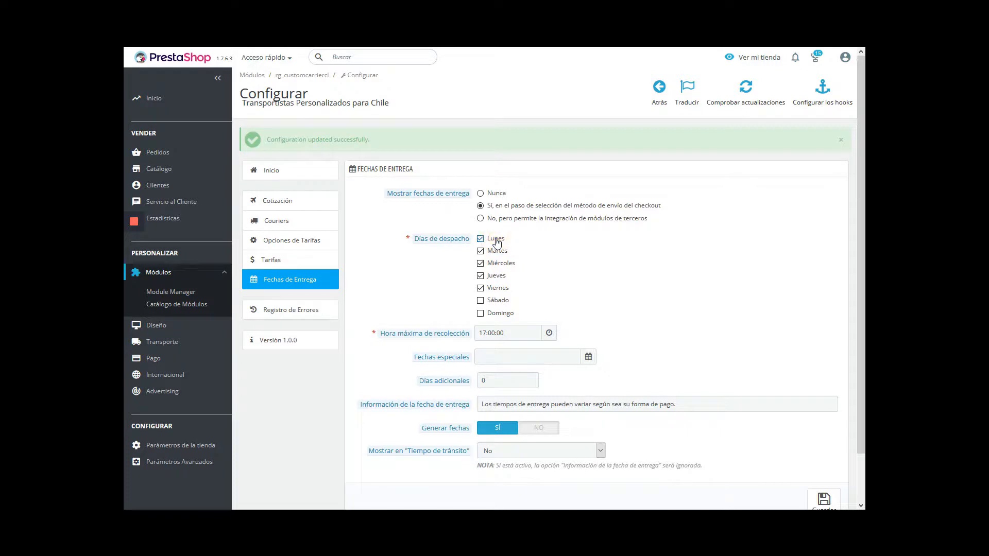
# Step: Set the maximum collection time to 13:30:00
pyautogui.moveTo(432, 335)
pyautogui.click(488, 333)
pyautogui.click(566, 396)
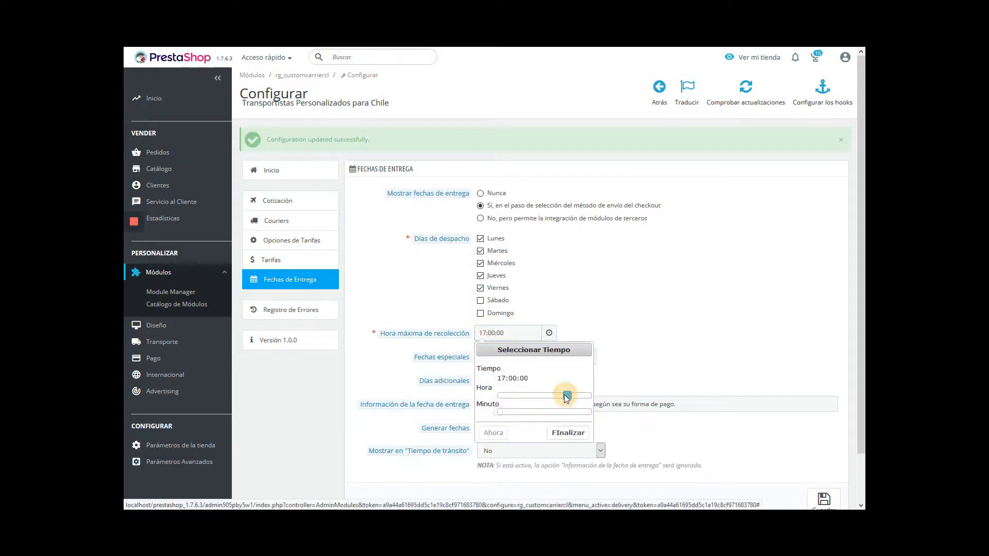
pyautogui.moveTo(554, 394); pyautogui.dragTo(551, 394)
pyautogui.moveTo(500, 412); pyautogui.dragTo(542, 413)
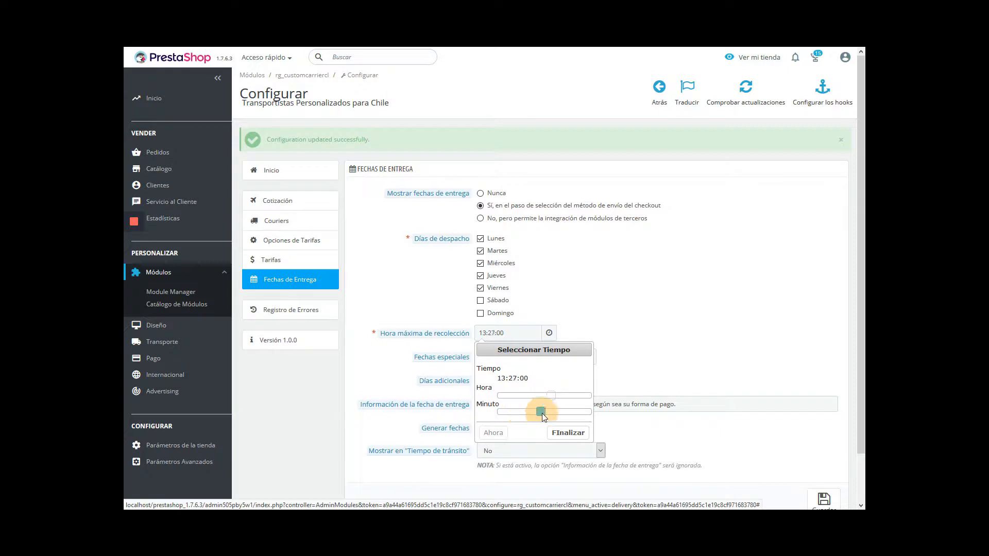
pyautogui.click(561, 434)
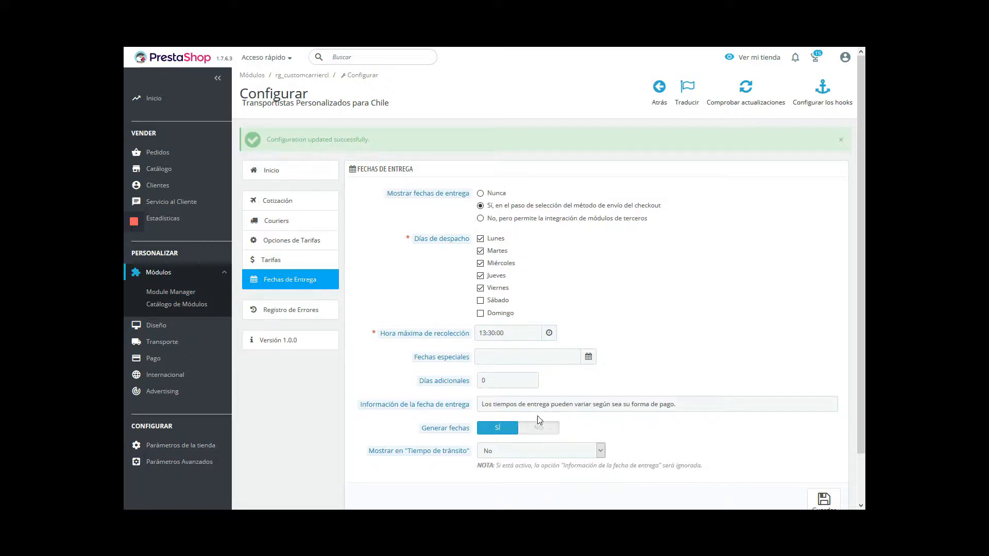
# Step: Add July 17, July 31, August 21 and September 18, 2020 as special dates without dispatch
pyautogui.moveTo(454, 364)
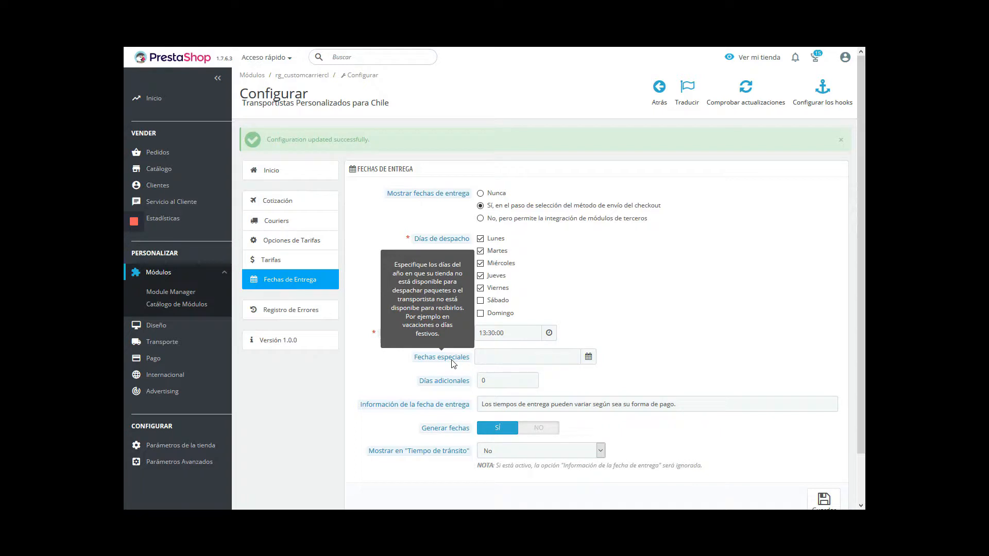
pyautogui.click(505, 357)
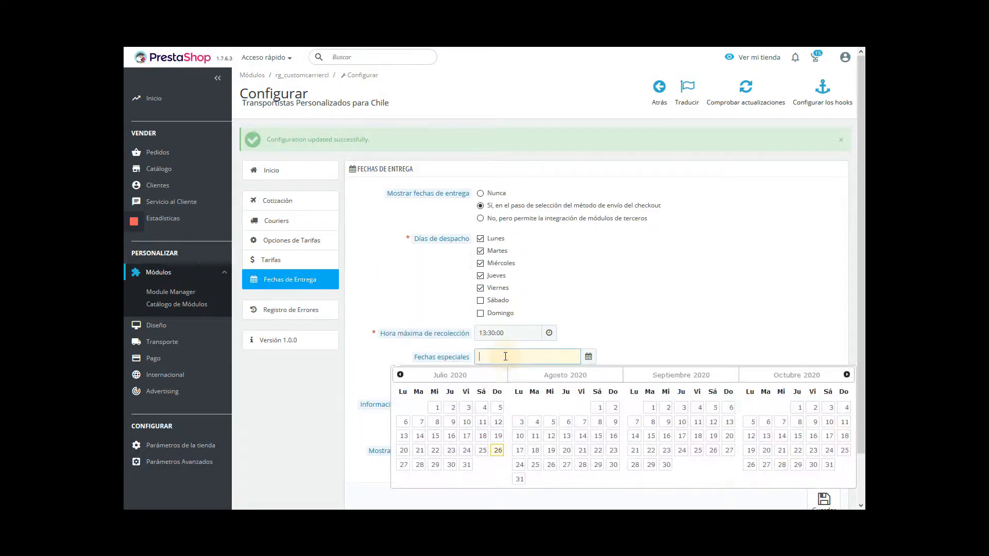
pyautogui.click(466, 435)
pyautogui.click(466, 465)
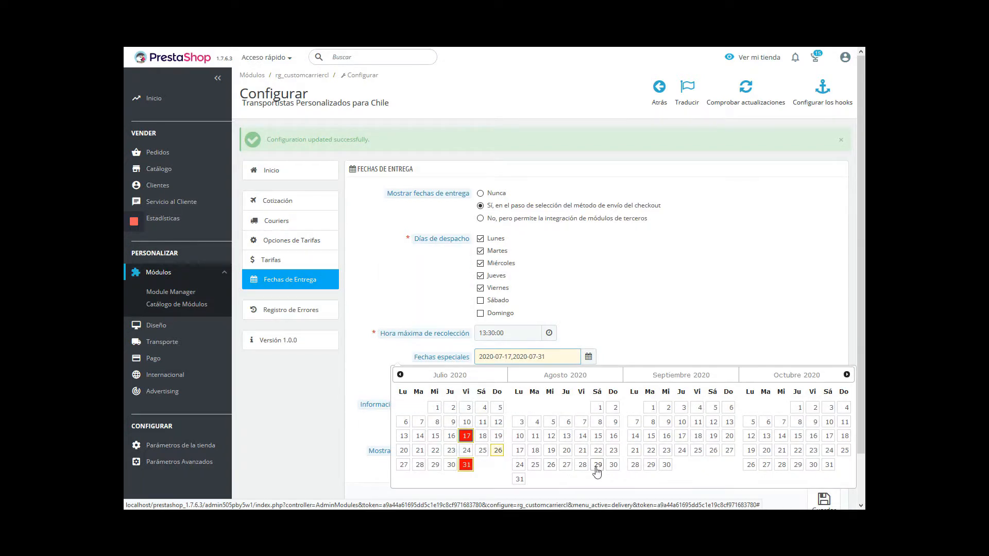
pyautogui.click(587, 451)
pyautogui.click(697, 435)
pyautogui.click(640, 317)
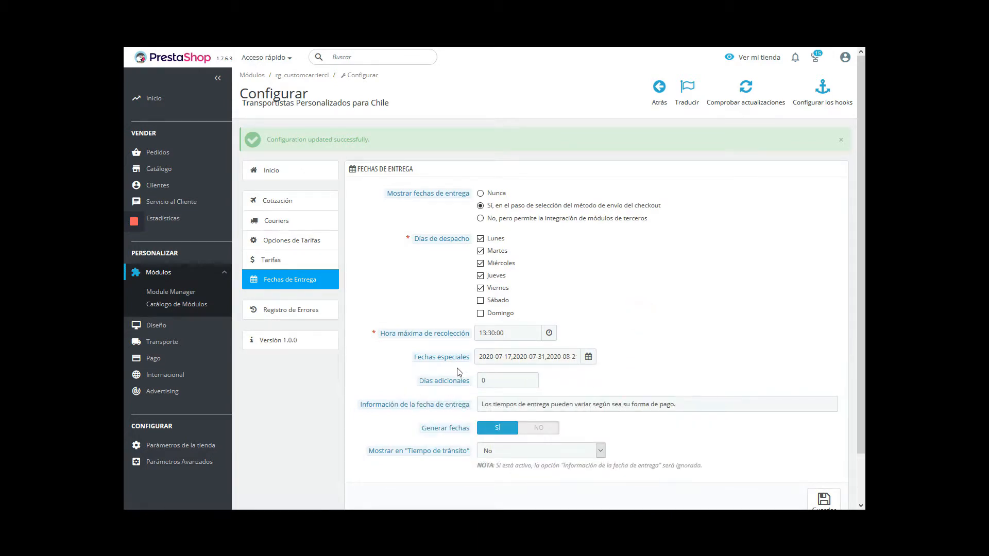
# Step: Save the delivery date settings, check the estimated dates and their information note at the store checkout, and return to the module
pyautogui.moveTo(445, 385)
pyautogui.moveTo(424, 407)
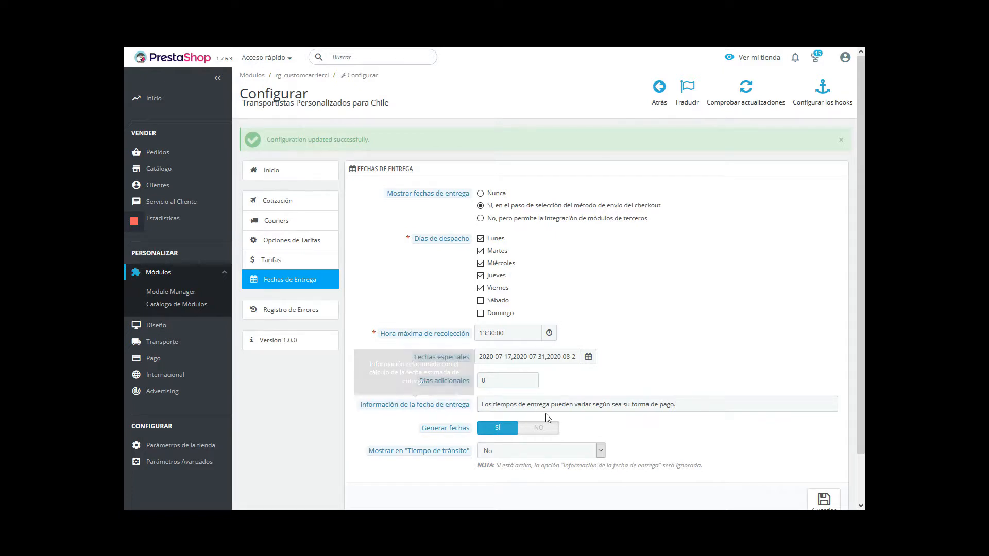
pyautogui.click(822, 499)
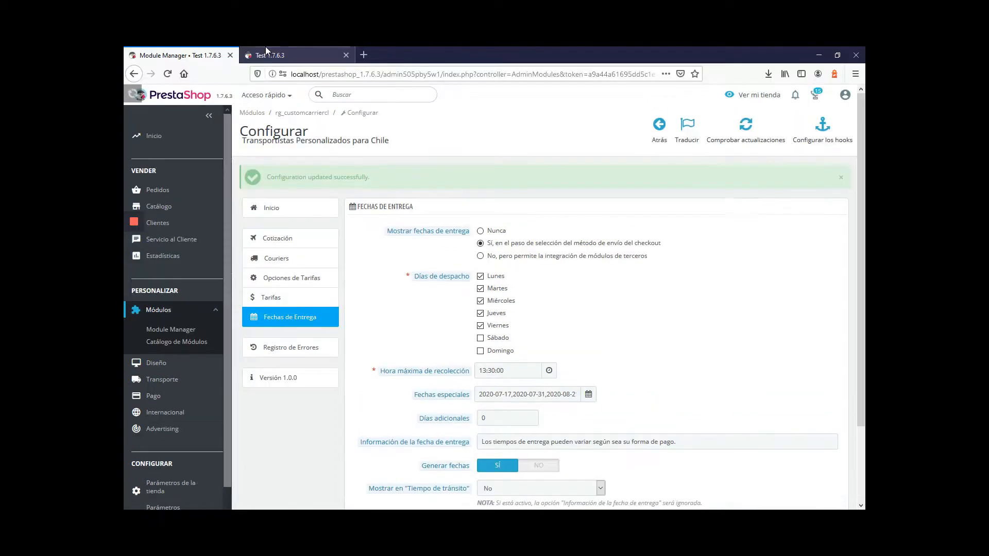
pyautogui.click(269, 49)
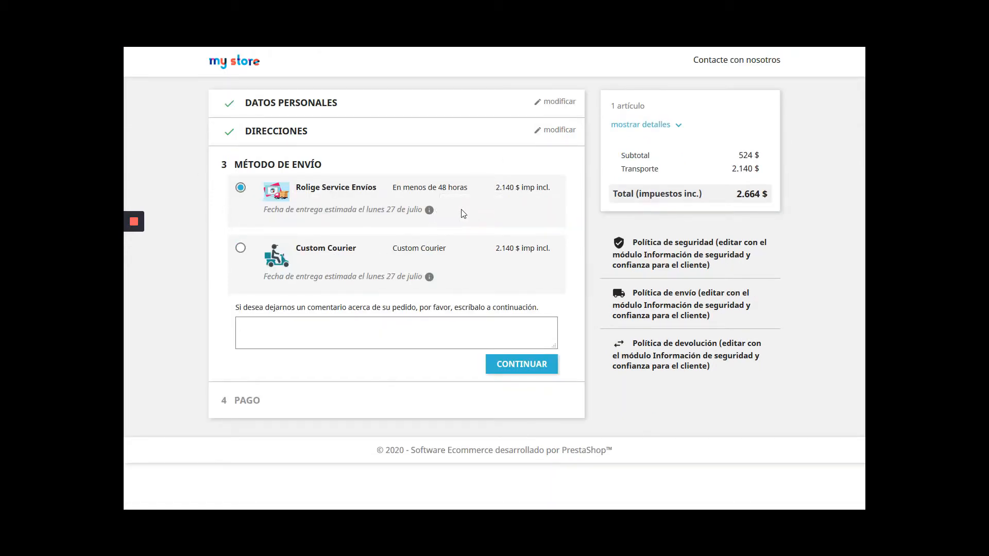
pyautogui.moveTo(430, 213)
pyautogui.click(162, 47)
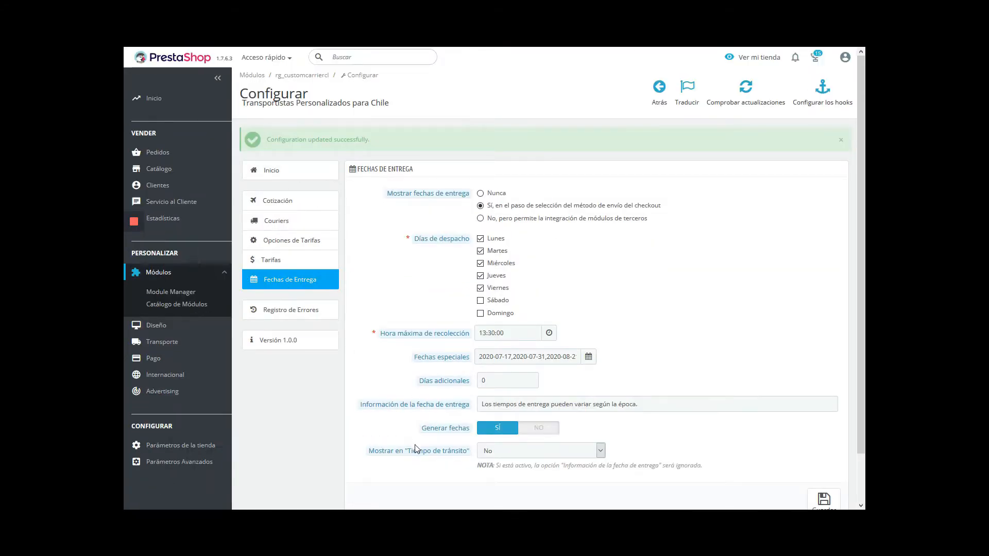
# Step: Examine the date generation setting and the options for showing delivery dates in the transit time, leaving Sí and No selected
pyautogui.moveTo(447, 434)
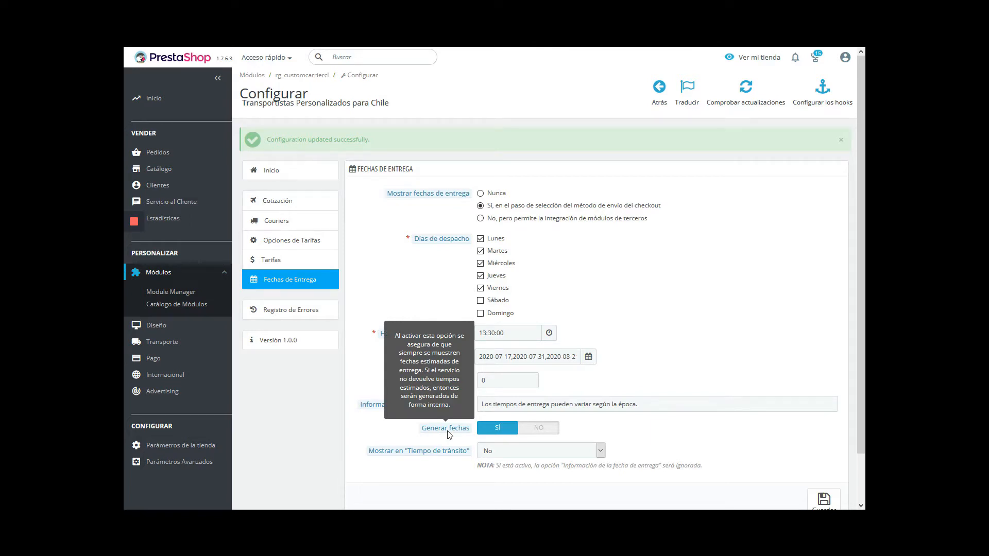
pyautogui.click(537, 428)
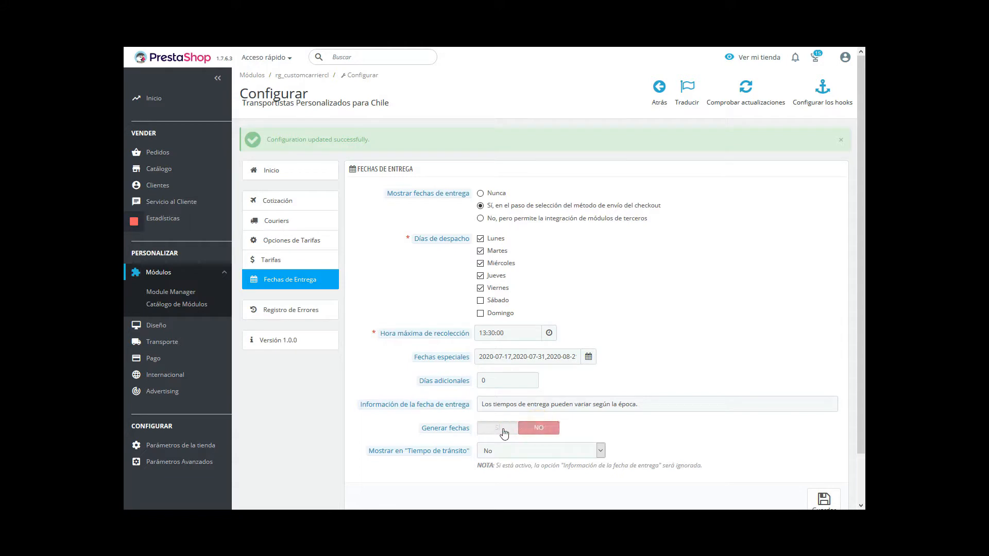
pyautogui.click(504, 434)
pyautogui.moveTo(442, 458)
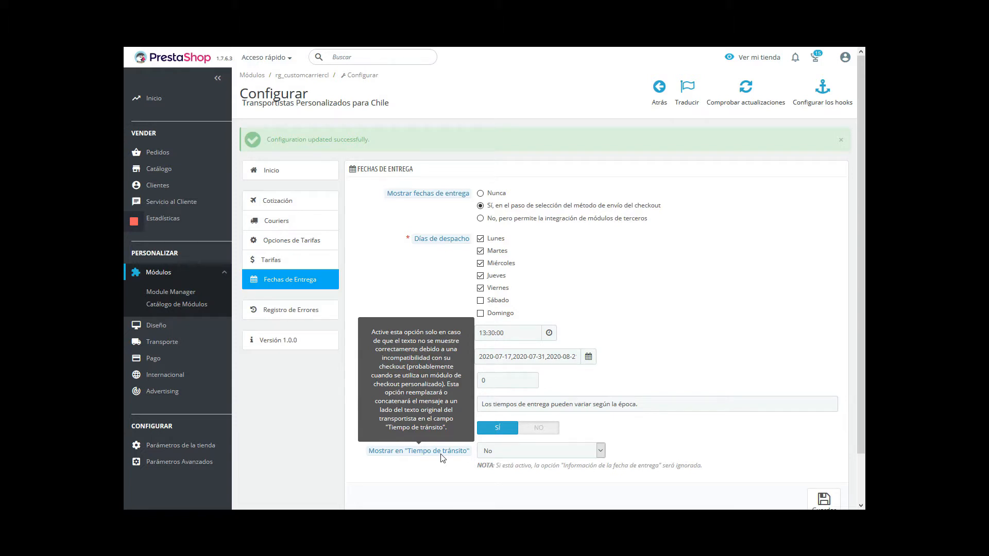
pyautogui.click(503, 450)
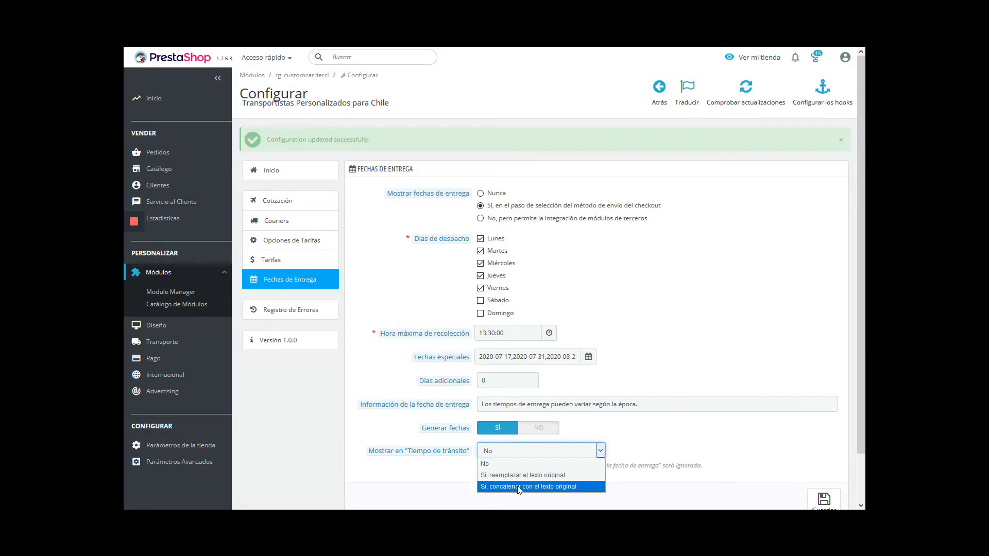
pyautogui.click(658, 450)
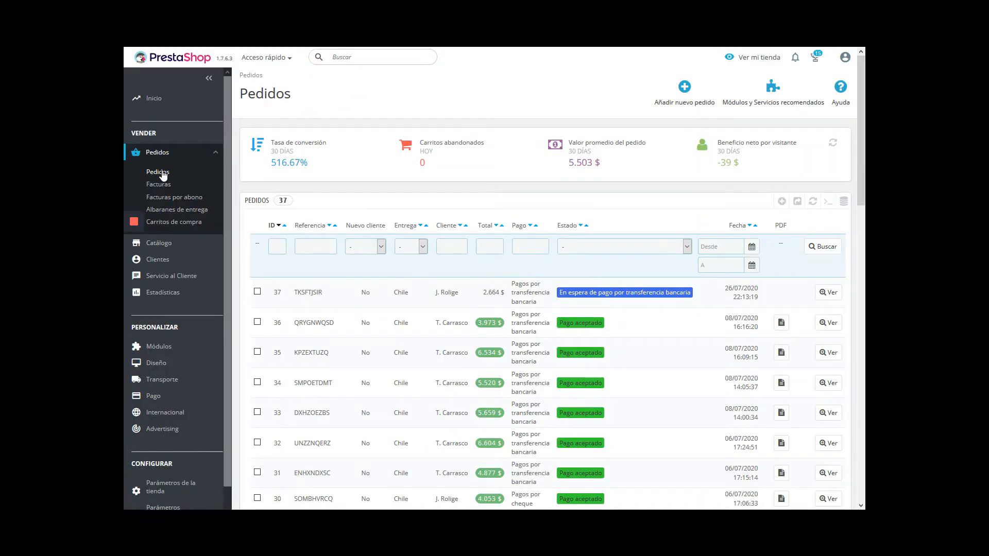
# Step: Open the most recent order and examine the custom carrier section with its carrier, package measurements and delivery commitment
pyautogui.click(419, 303)
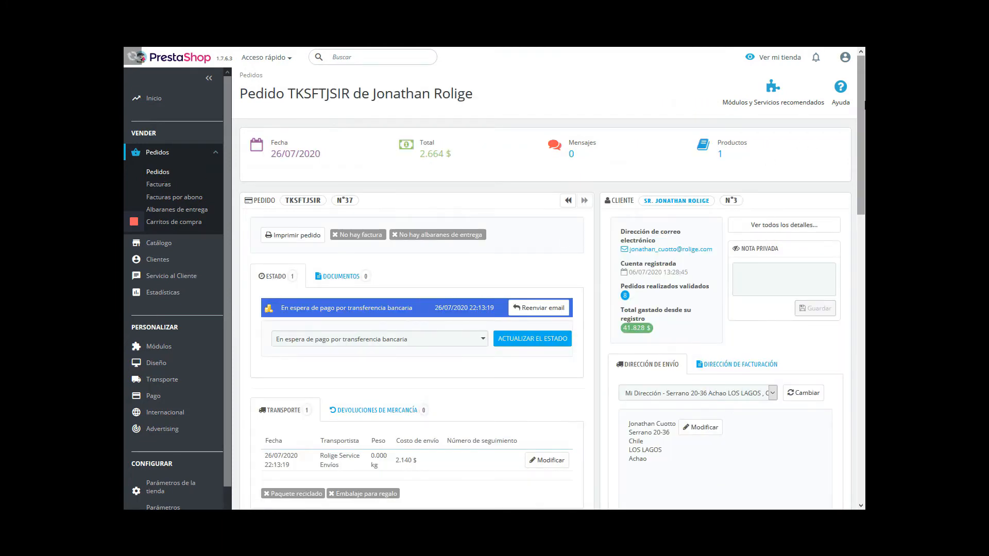
pyautogui.moveTo(864, 98); pyautogui.dragTo(857, 335)
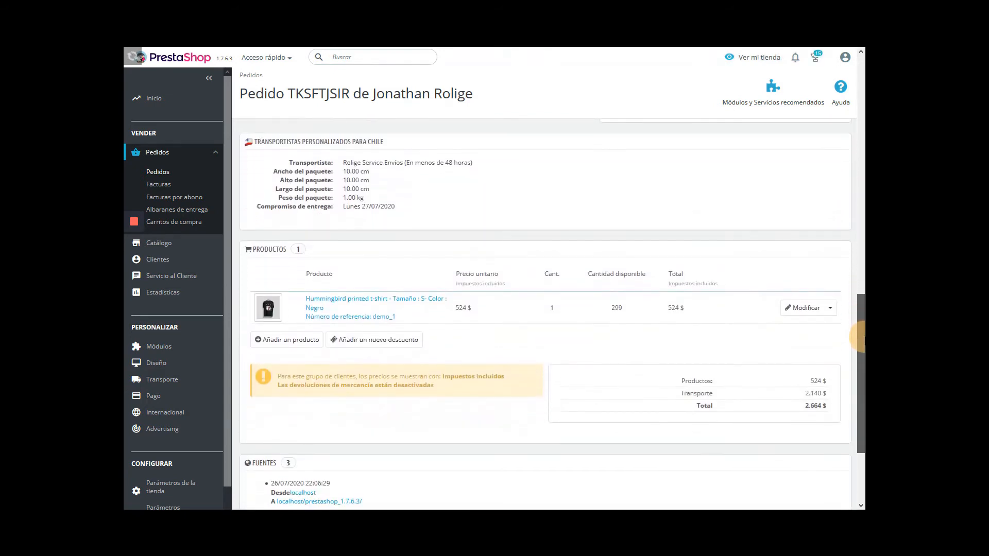
pyautogui.moveTo(382, 211); pyautogui.dragTo(281, 163)
pyautogui.click(450, 188)
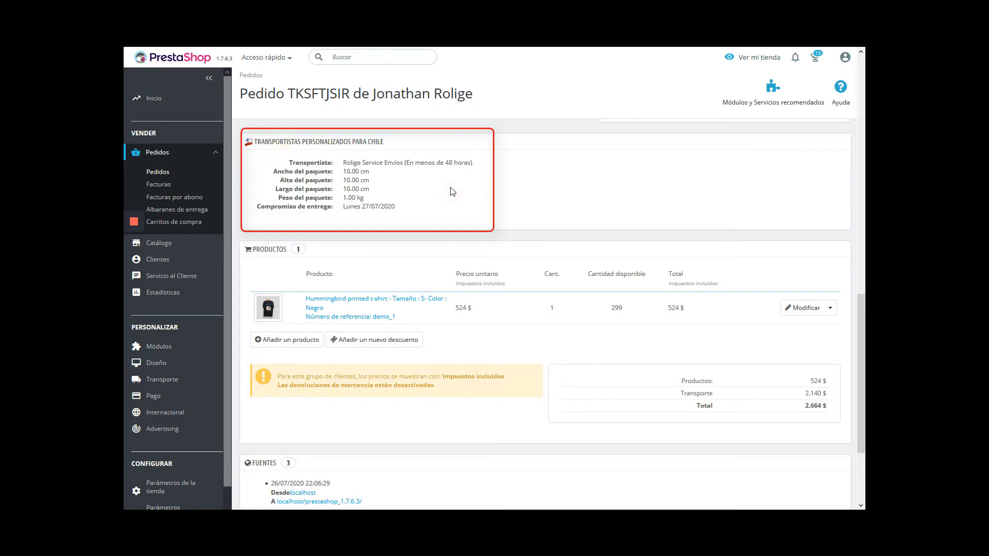